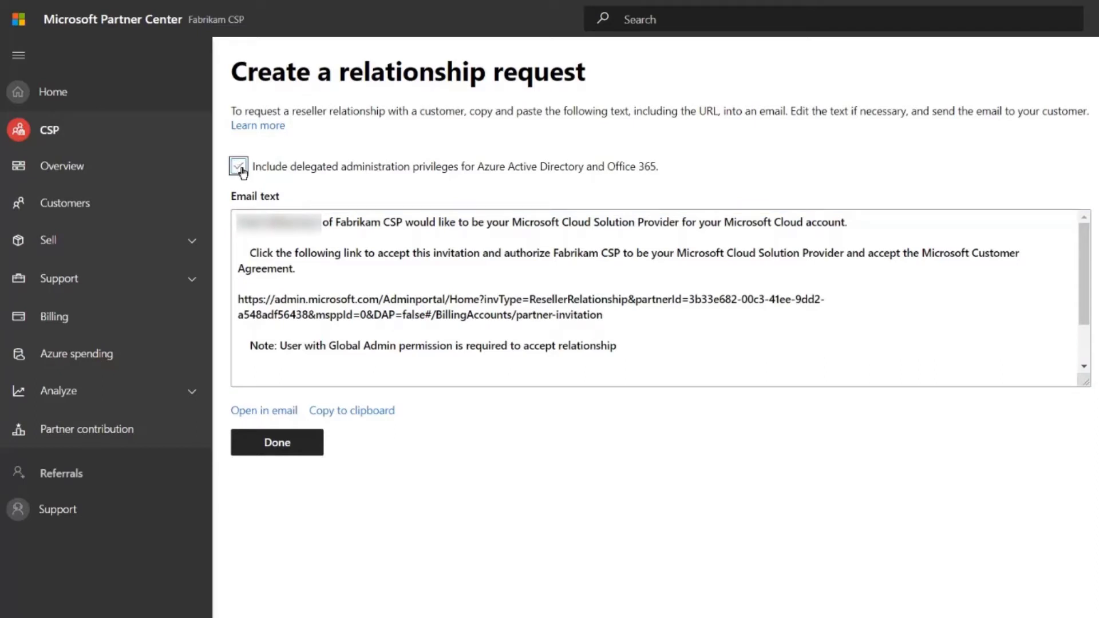
Step: Exclude delegated administration privileges from the reseller relationship request, copy the invitation email text and finish the request
{"action": "left_click", "coordinate": [239, 167]}
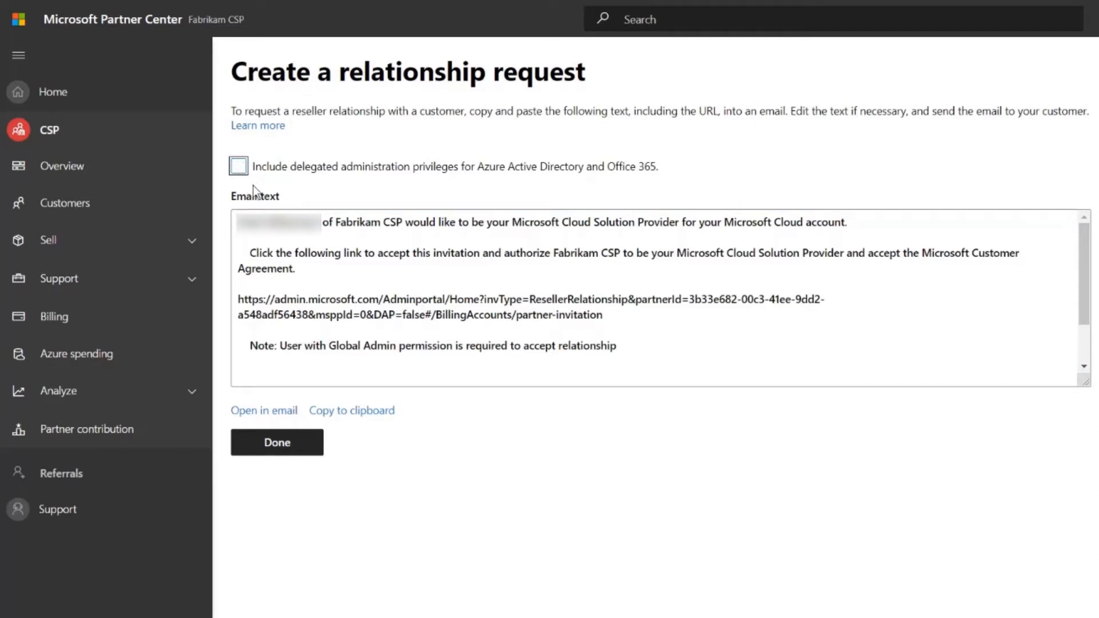
{"action": "left_click", "coordinate": [360, 416]}
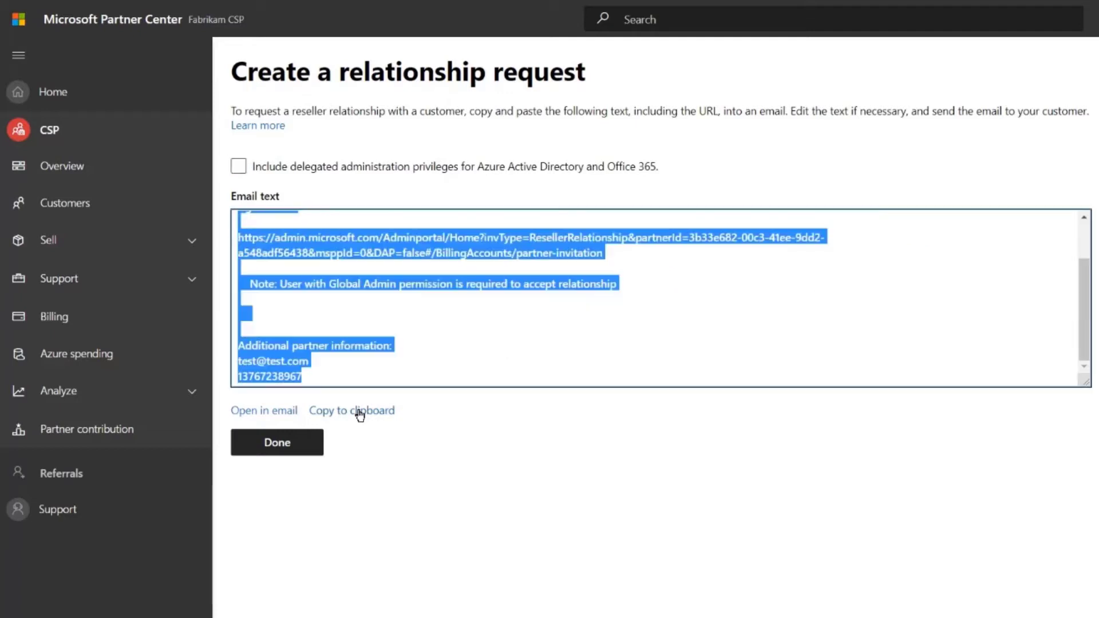
{"action": "left_click", "coordinate": [293, 442]}
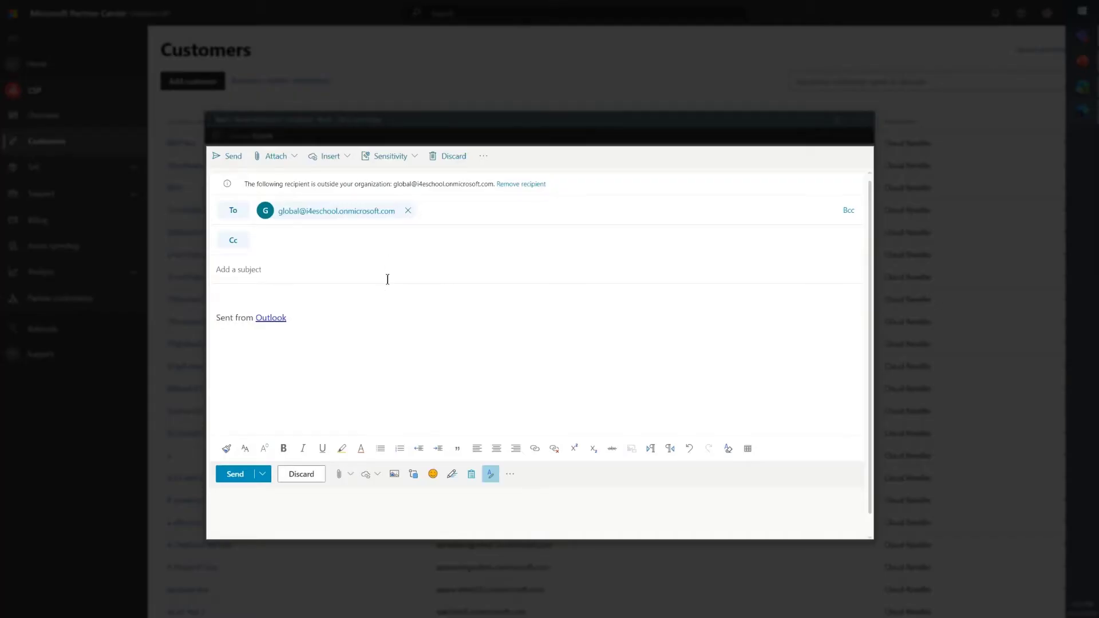
Step: Paste the invitation text into the Outlook email to the customer, set the subject to "Fabrikam CSP invite" and send it
{"action": "key", "text": "ctrl+v"}
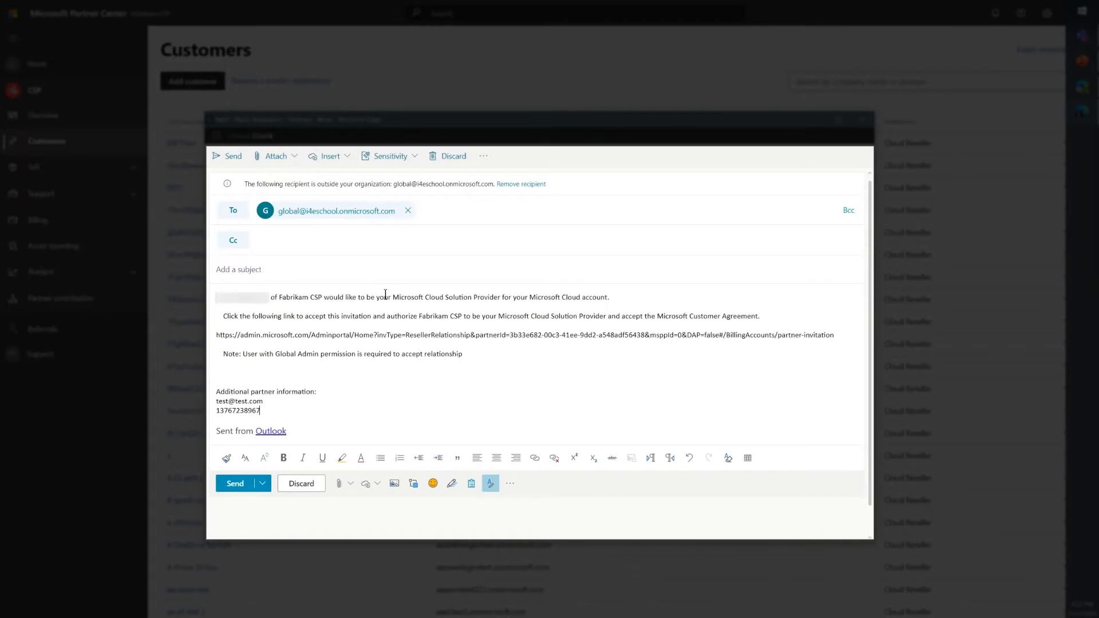
{"action": "left_click", "coordinate": [375, 270]}
{"action": "type", "text": "Fabrikam CSP invite"}
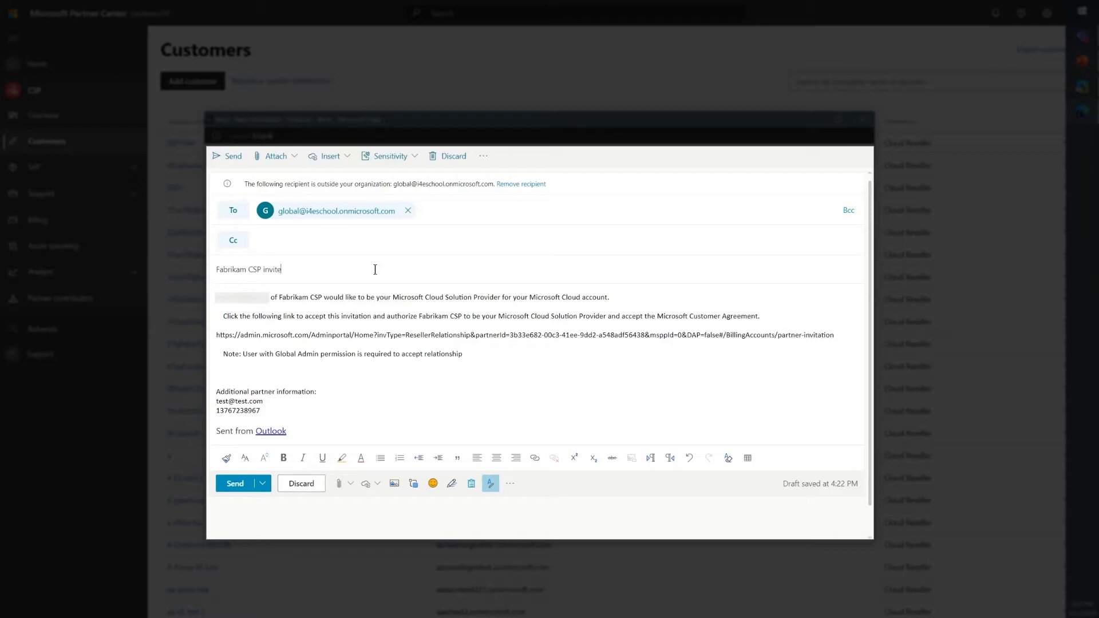
{"action": "left_click", "coordinate": [235, 483]}
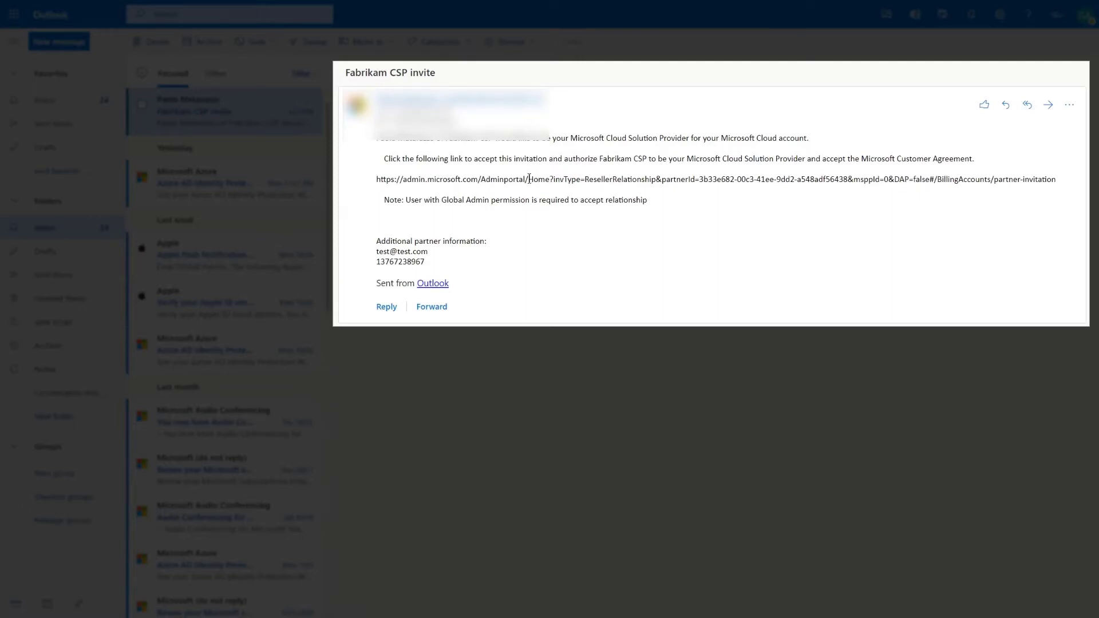
Step: Follow the emailed invitation link to the Microsoft 365 admin center, acknowledge the Microsoft Customer Agreement and authorize the partner
{"action": "left_click_drag", "start_coordinate": [1058, 182], "coordinate": [375, 182]}
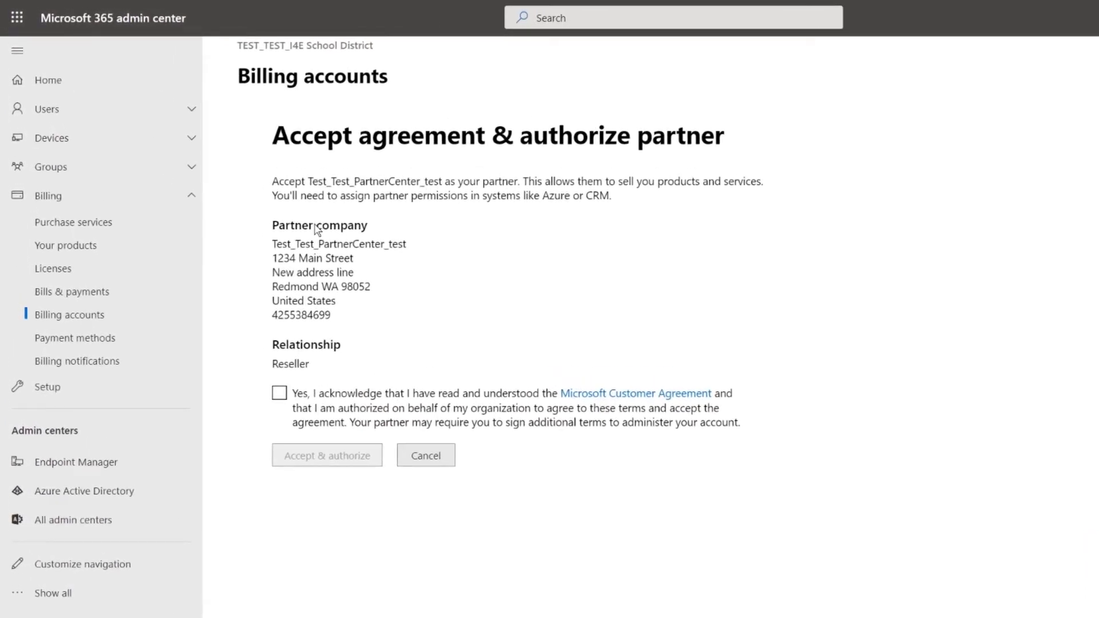
{"action": "left_click", "coordinate": [279, 401]}
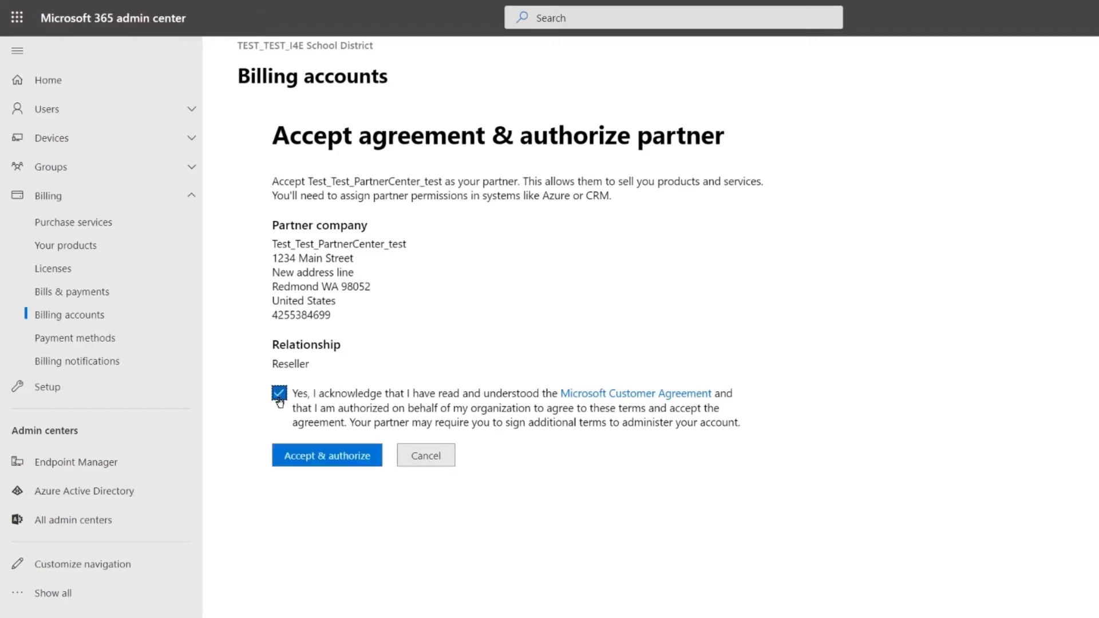
{"action": "left_click", "coordinate": [333, 456]}
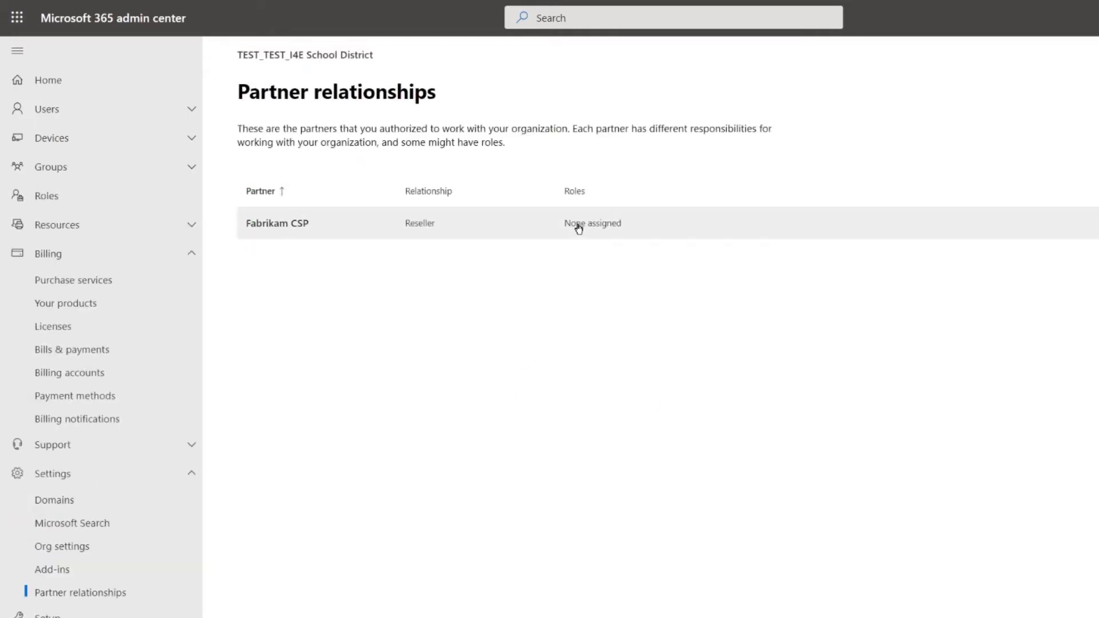
Step: Open Fabrikam CSP in the partner relationships and check which roles it has been assigned
{"action": "left_click", "coordinate": [578, 228]}
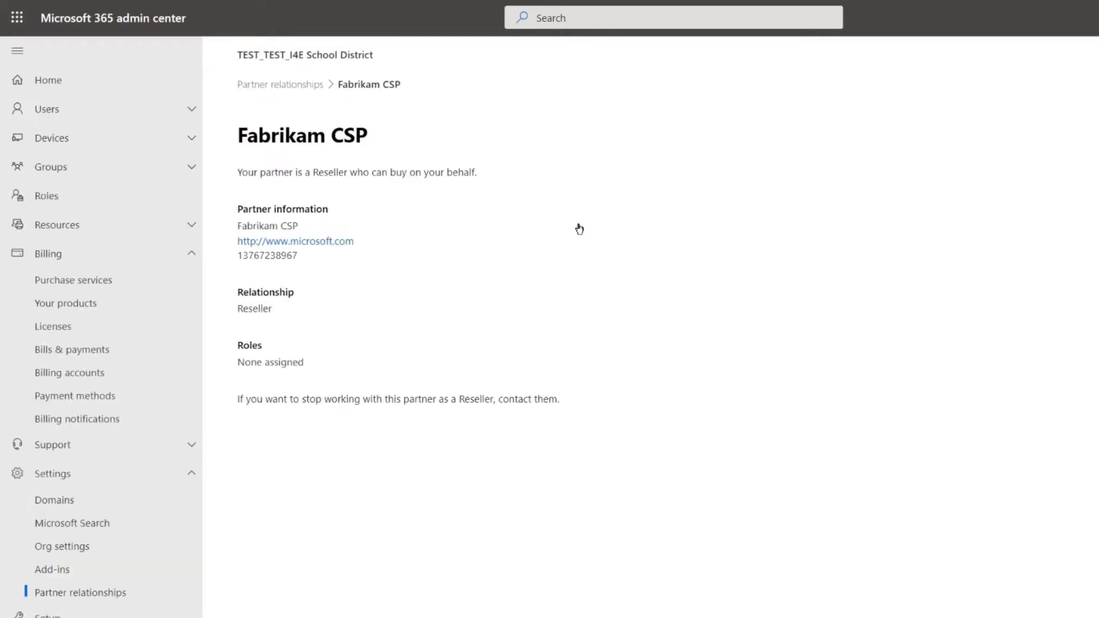
{"action": "left_click_drag", "start_coordinate": [302, 362], "coordinate": [240, 367]}
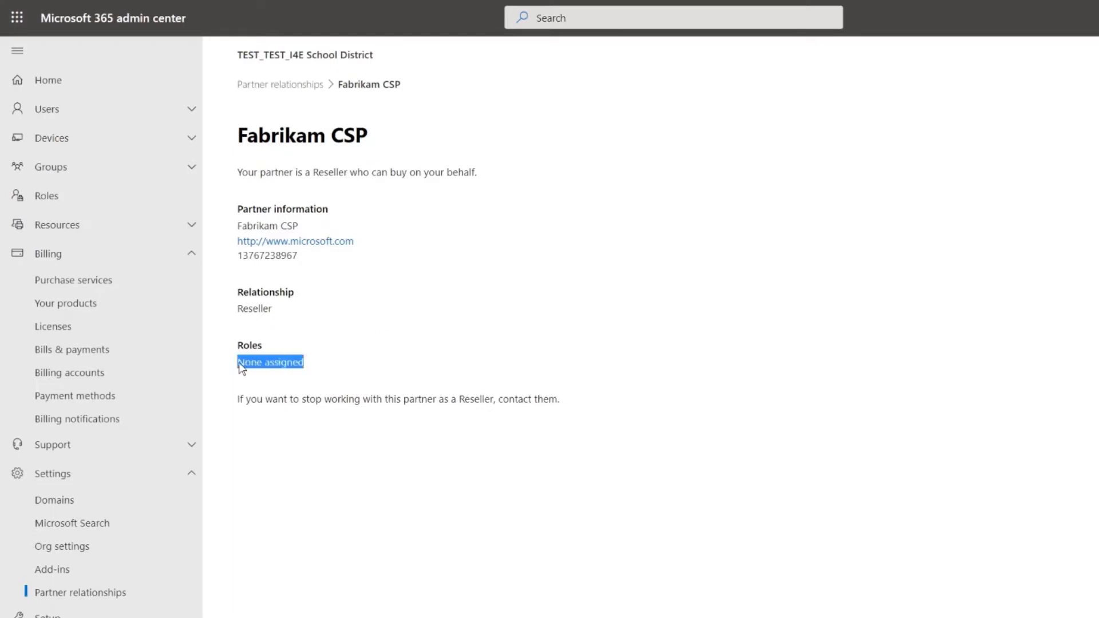
{"action": "left_click", "coordinate": [297, 401]}
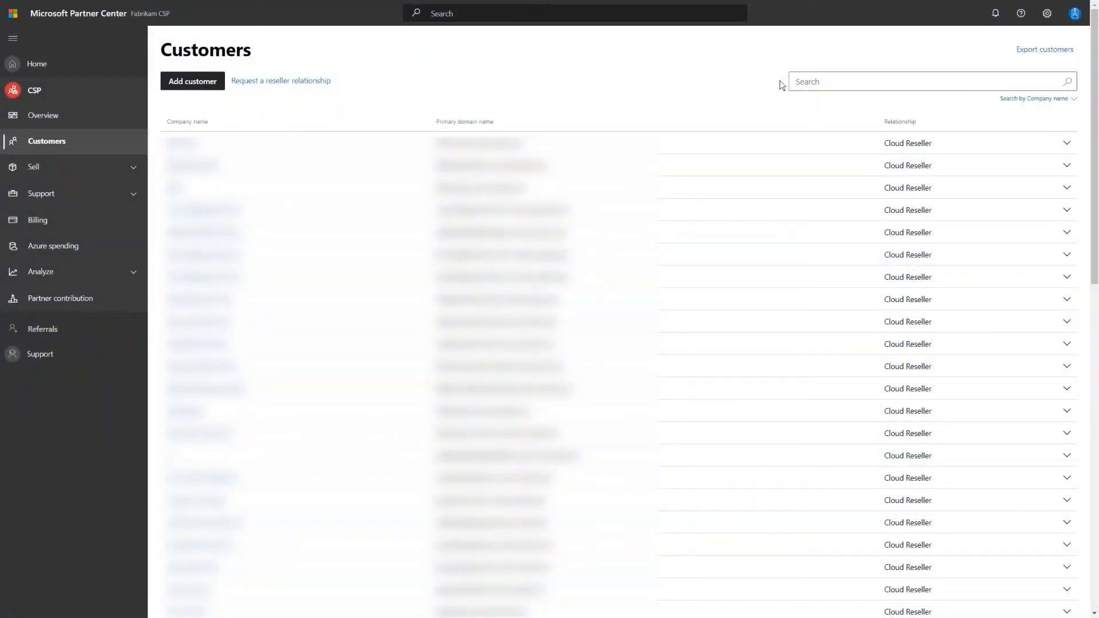
Step: In Microsoft Partner Center, search the customers for "i4e" and open the Devices page of TEST_TEST_I4E School District with domain i4eschool.onmicrosoft.com
{"action": "left_click", "coordinate": [810, 80]}
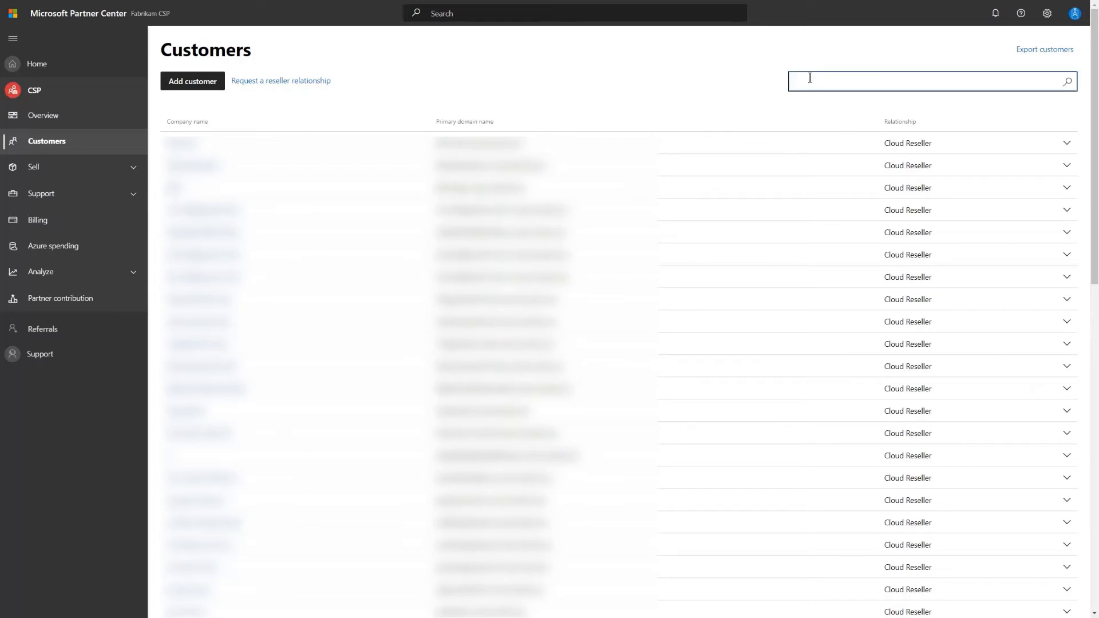
{"action": "type", "text": "i4e"}
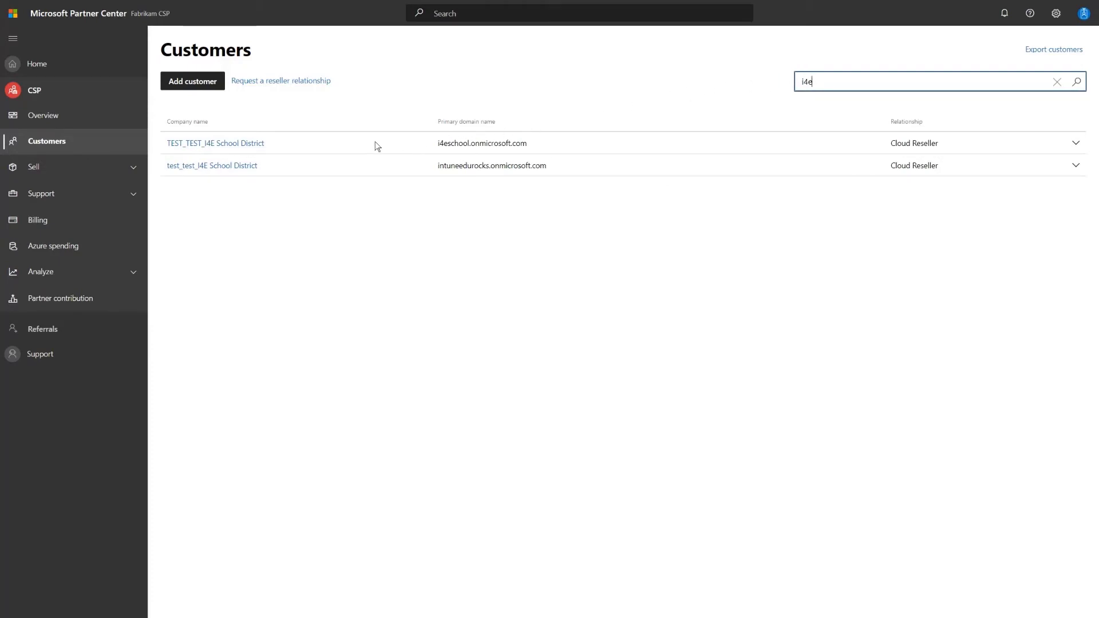
{"action": "left_click", "coordinate": [238, 144]}
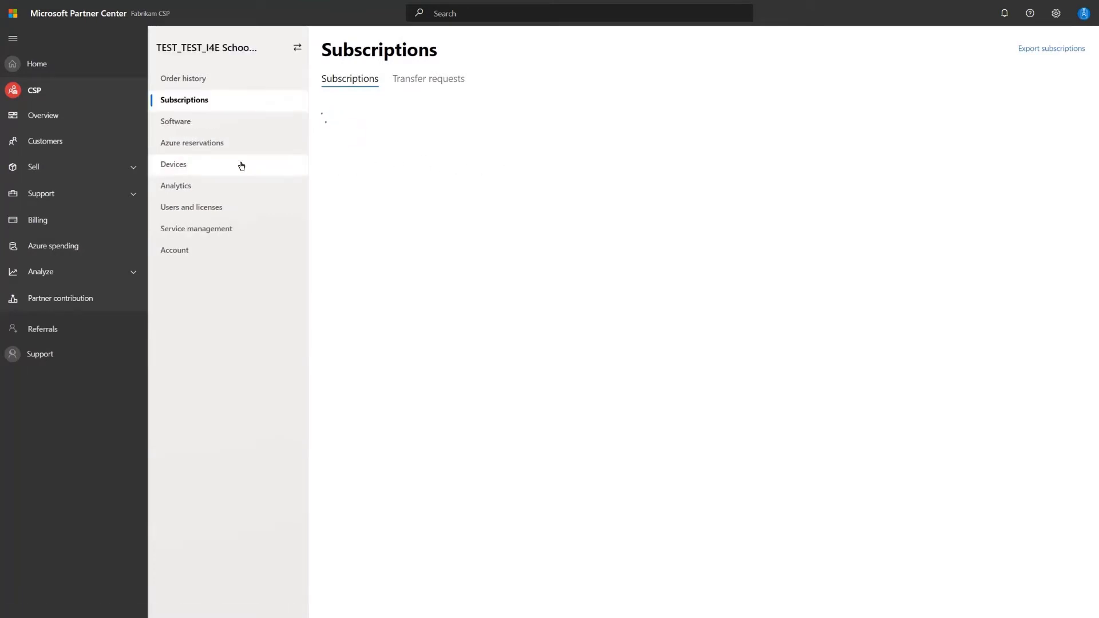
{"action": "left_click", "coordinate": [205, 164]}
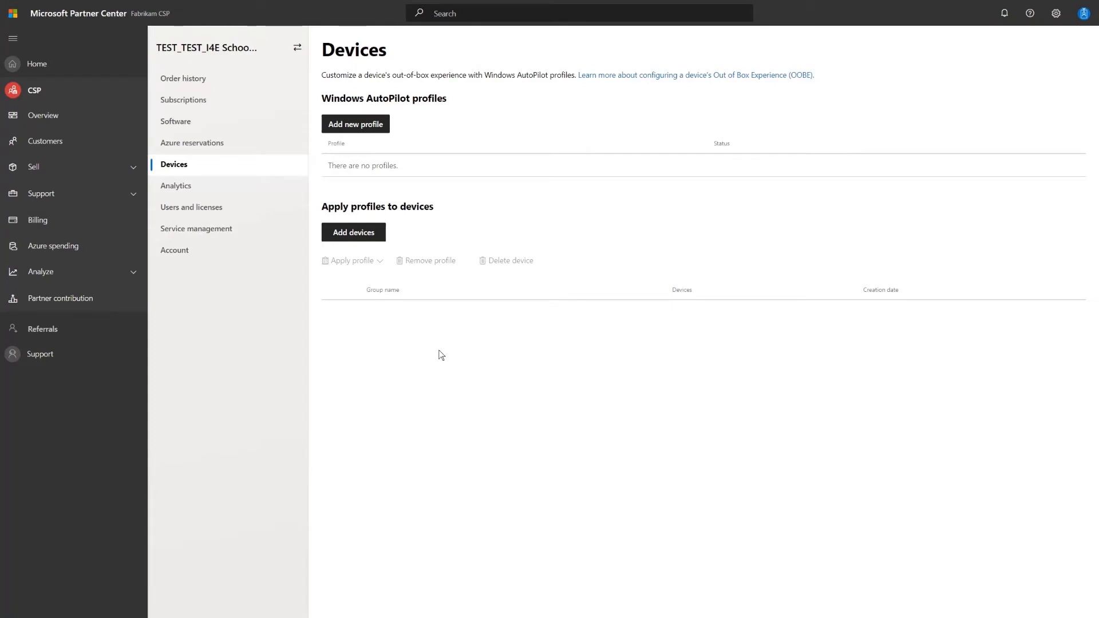
Step: Add a batch of devices under the new group name 20001-STUDENT, using the PartnerCenter.csv file, and save it
{"action": "left_click", "coordinate": [330, 237]}
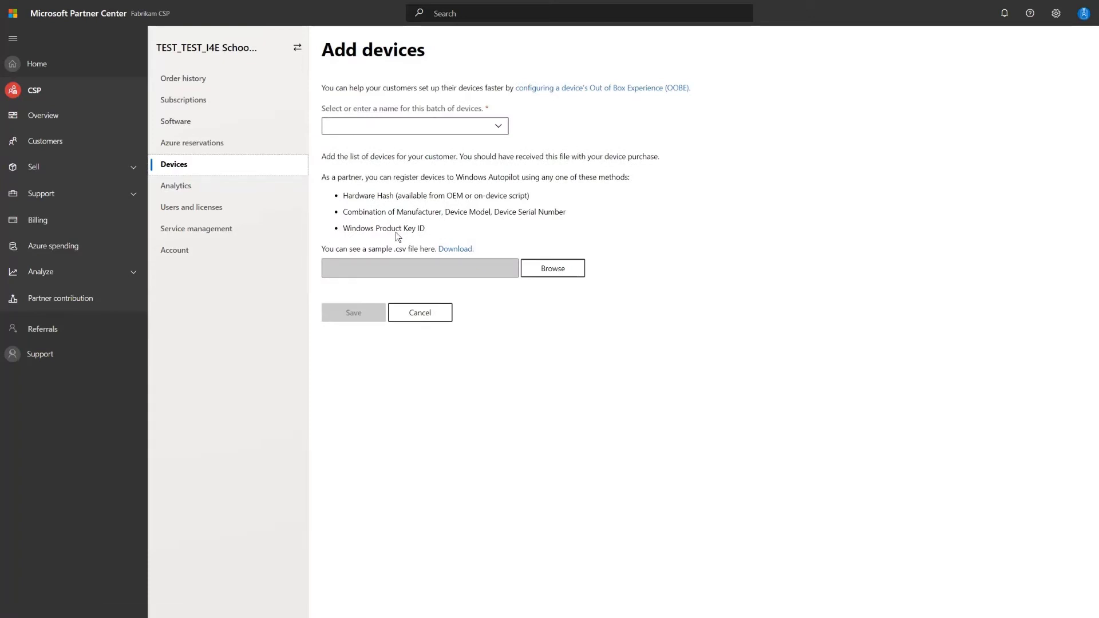
{"action": "left_click", "coordinate": [499, 128]}
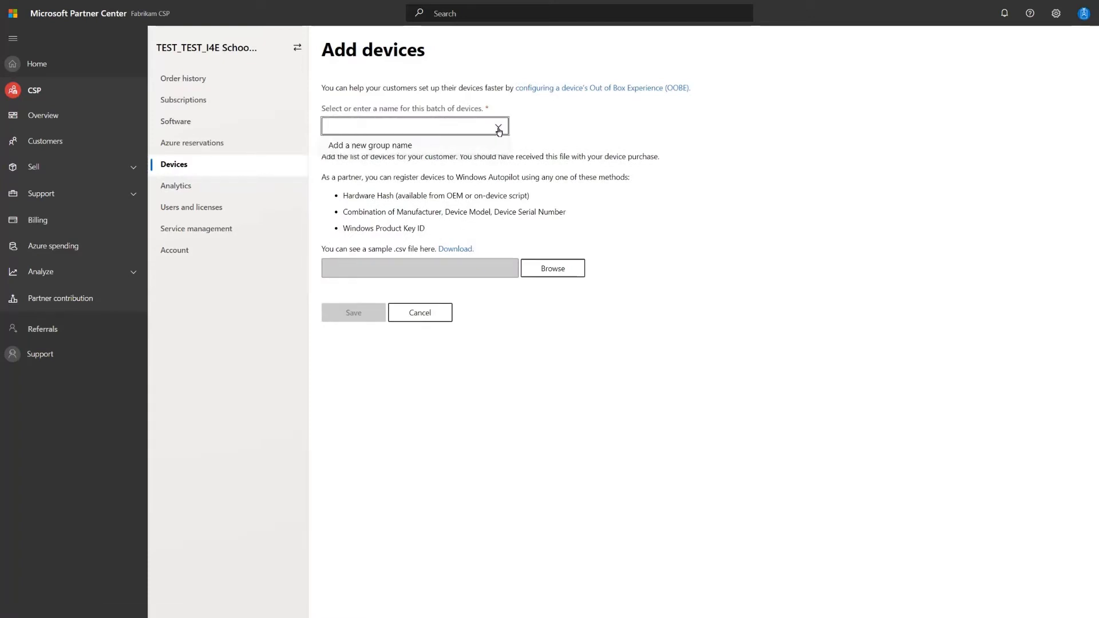
{"action": "left_click", "coordinate": [404, 146]}
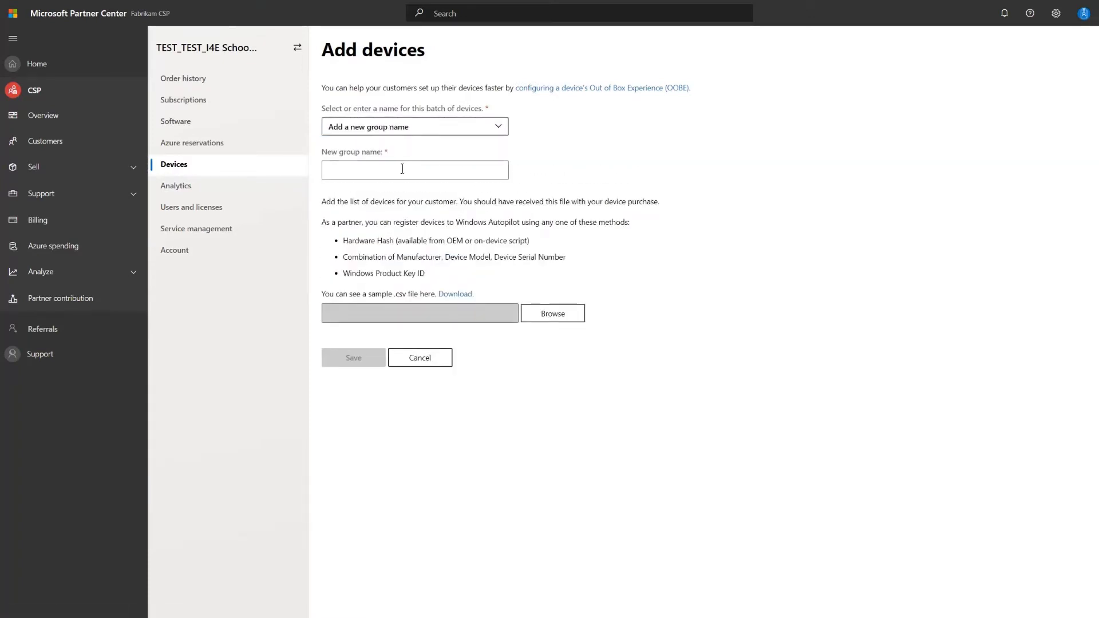
{"action": "left_click", "coordinate": [402, 168]}
{"action": "type", "text": "20001-STUDENT"}
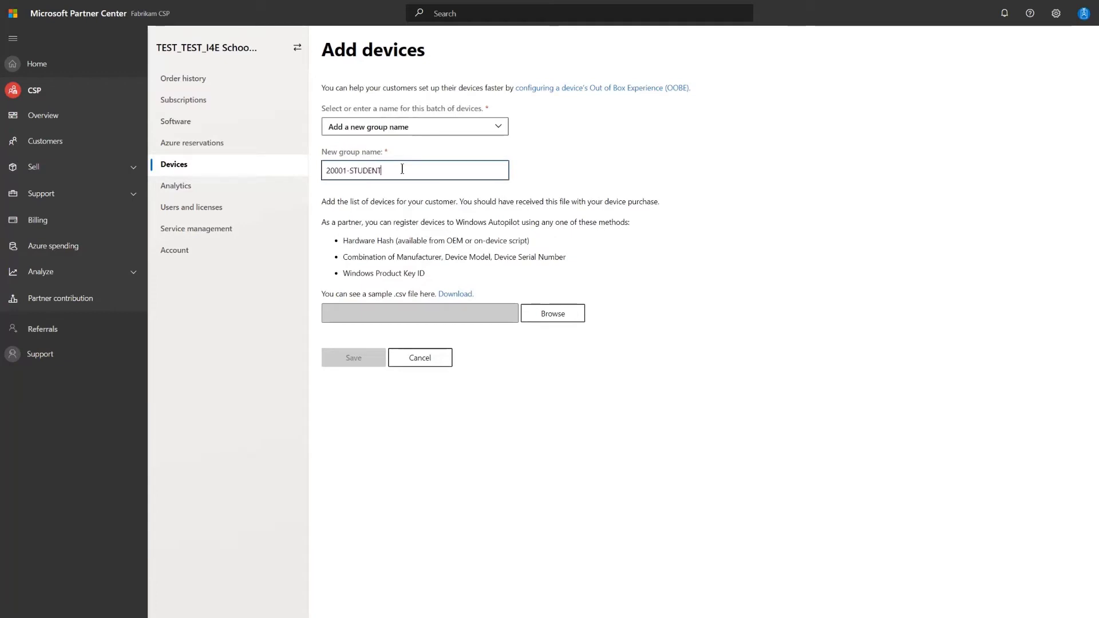
{"action": "left_click", "coordinate": [554, 315]}
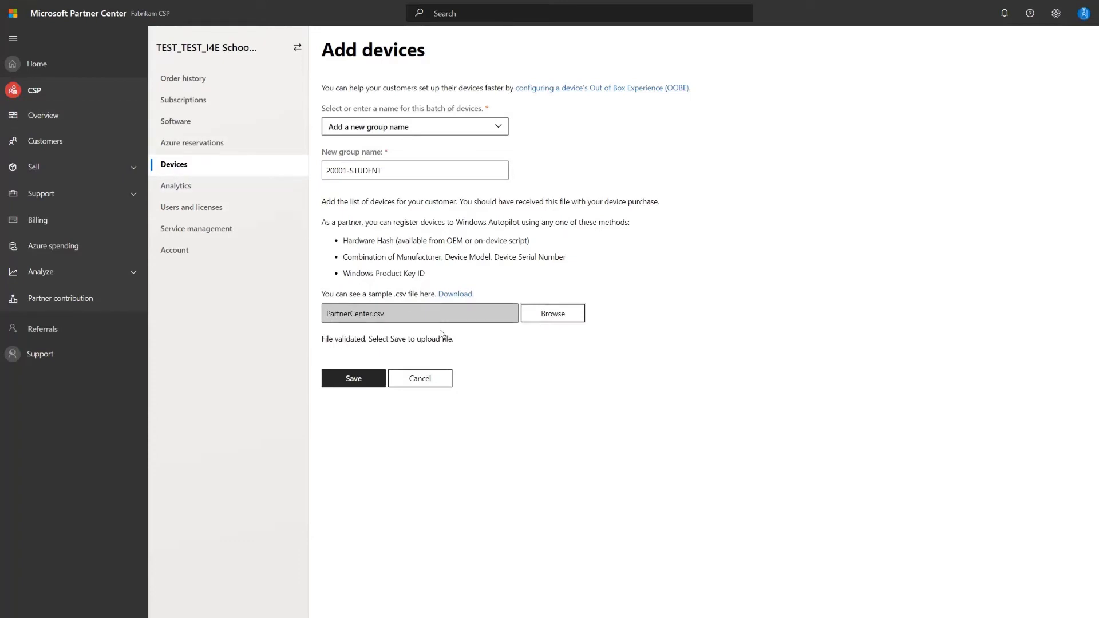
{"action": "left_click", "coordinate": [348, 386]}
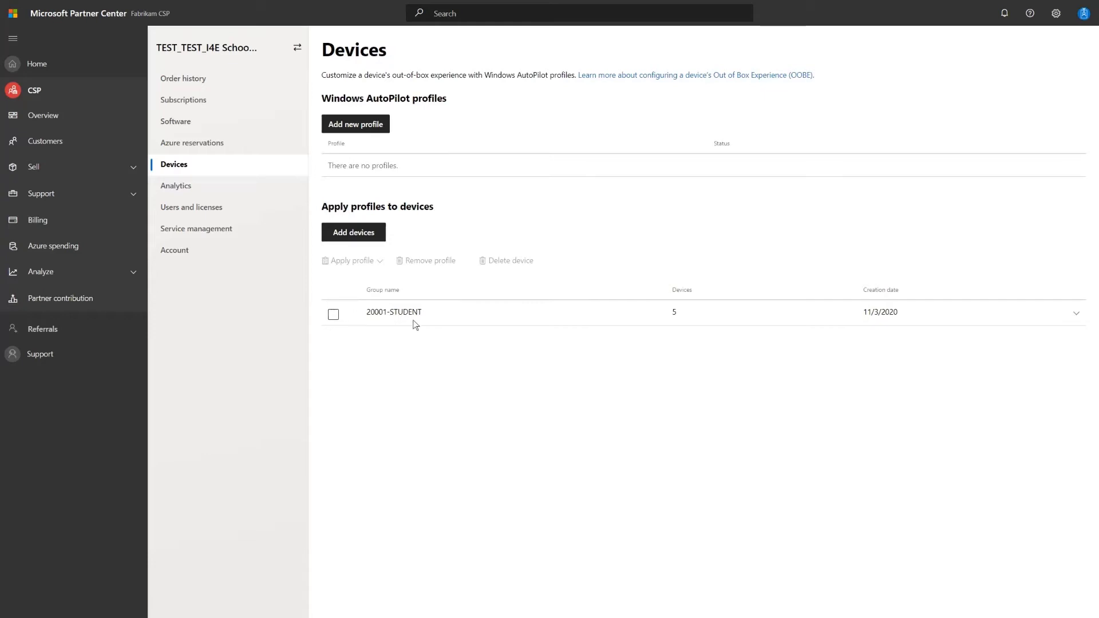
Step: Expand the 20001-STUDENT group and examine the serial number of its first device
{"action": "left_click", "coordinate": [1078, 316]}
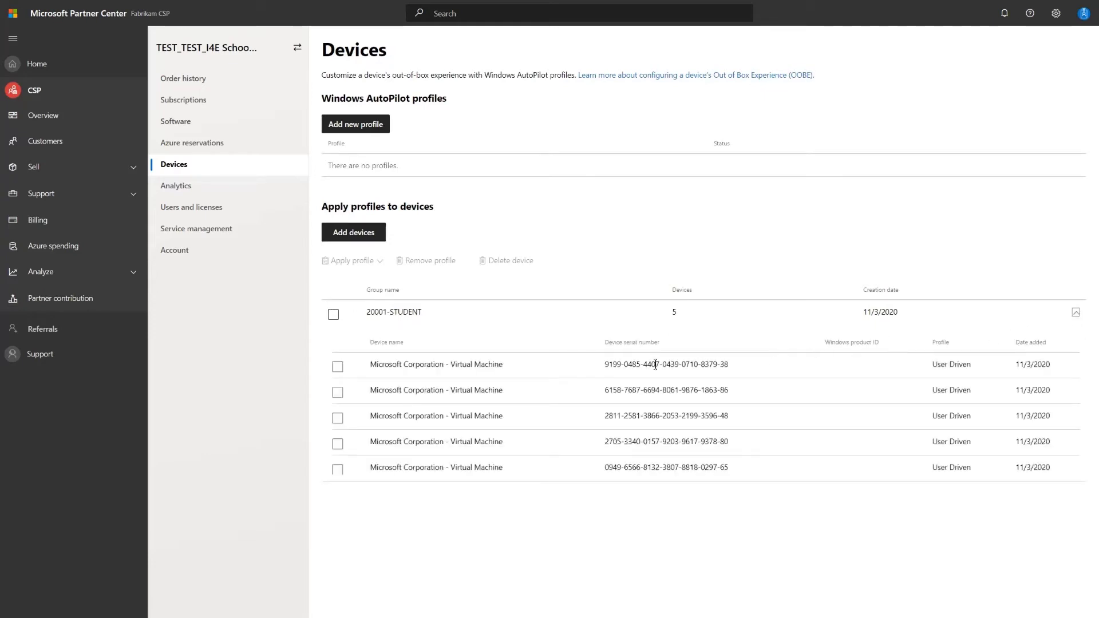
{"action": "left_click_drag", "start_coordinate": [604, 364], "coordinate": [730, 364]}
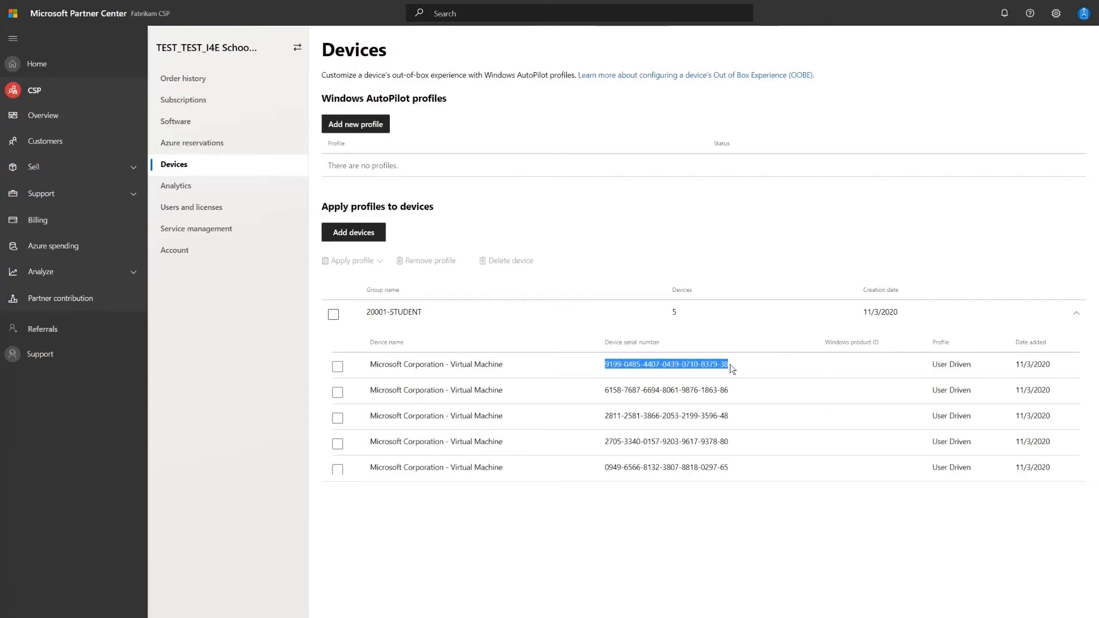
{"action": "left_click", "coordinate": [666, 532]}
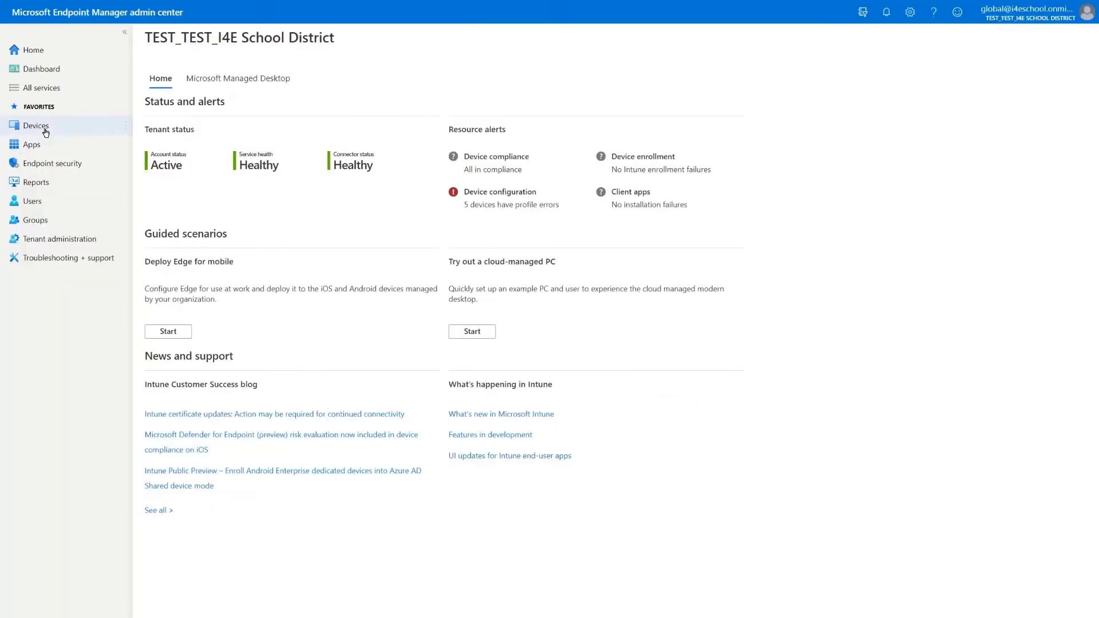
Step: In the Microsoft Endpoint Manager admin center, open the Windows Autopilot devices list under Windows enrollment
{"action": "left_click", "coordinate": [46, 132]}
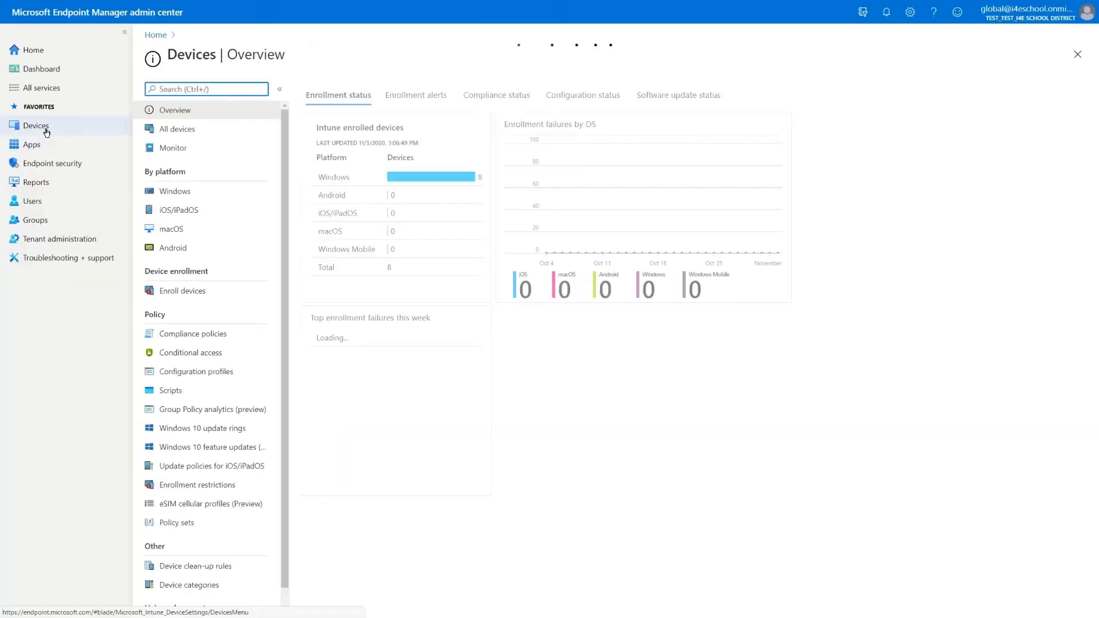
{"action": "left_click", "coordinate": [179, 193]}
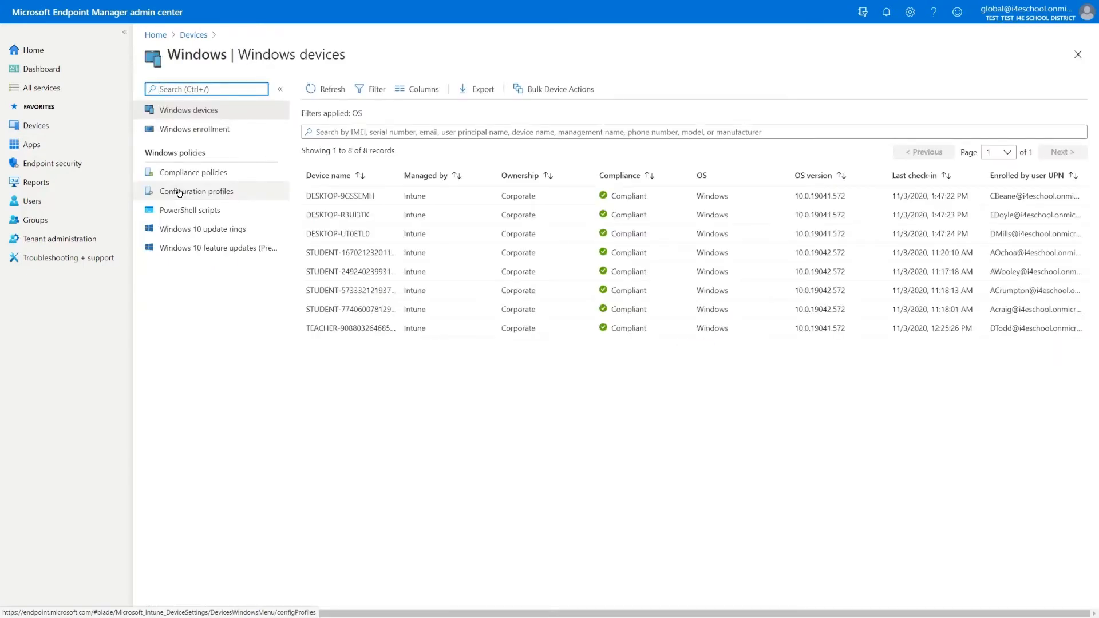
{"action": "left_click", "coordinate": [192, 131]}
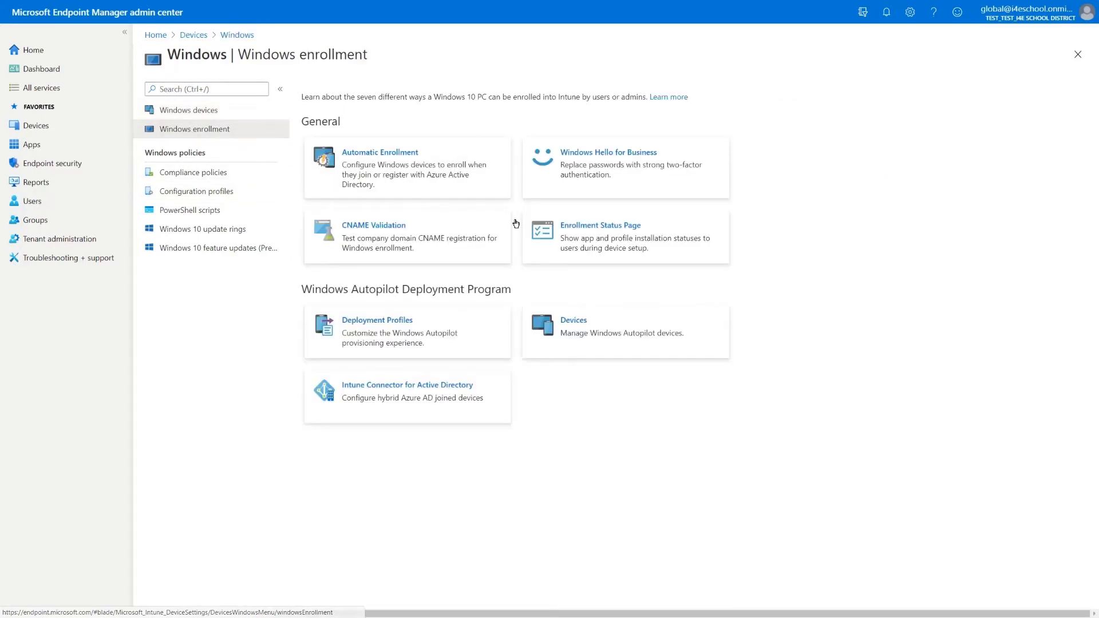
{"action": "left_click", "coordinate": [605, 322]}
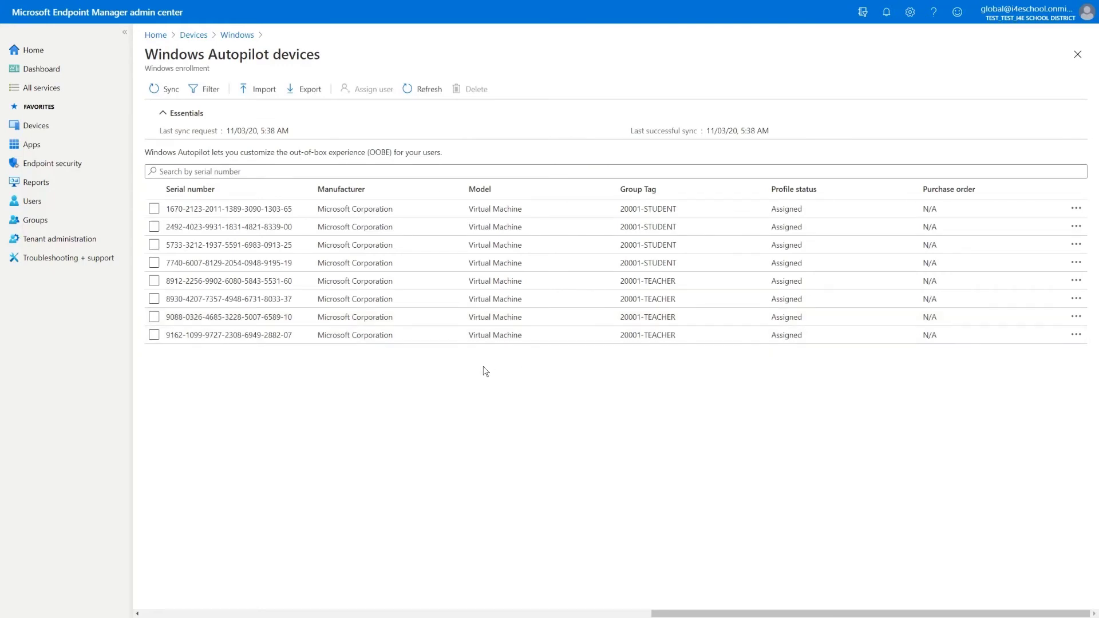
Step: Sync the Windows Autopilot devices, refresh the list and check the serial number of the last device
{"action": "left_click", "coordinate": [171, 92]}
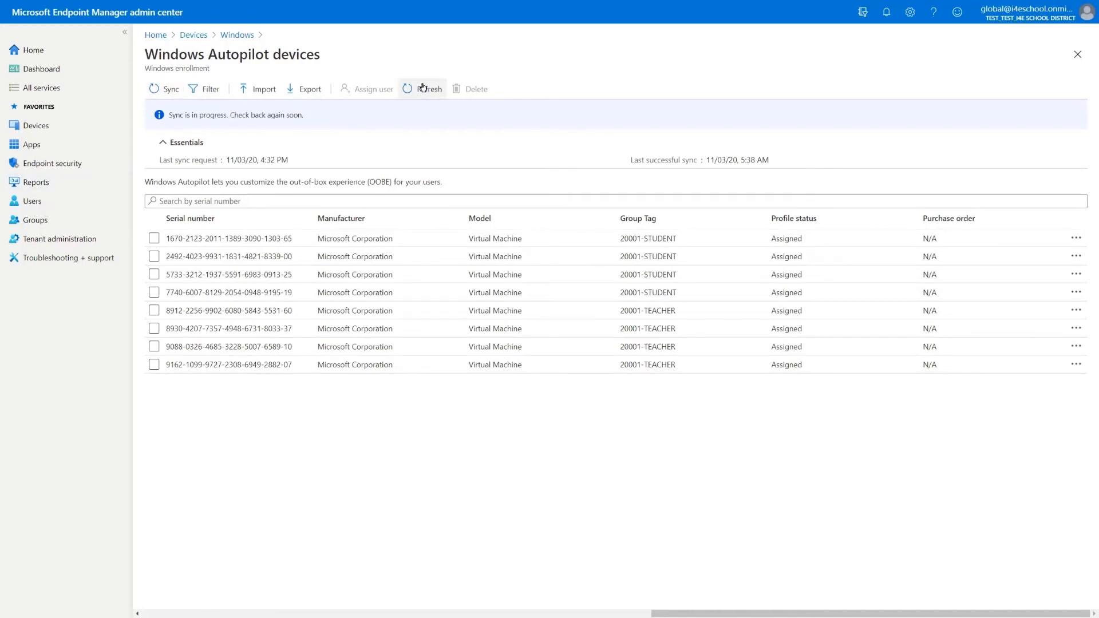
{"action": "left_click", "coordinate": [422, 87]}
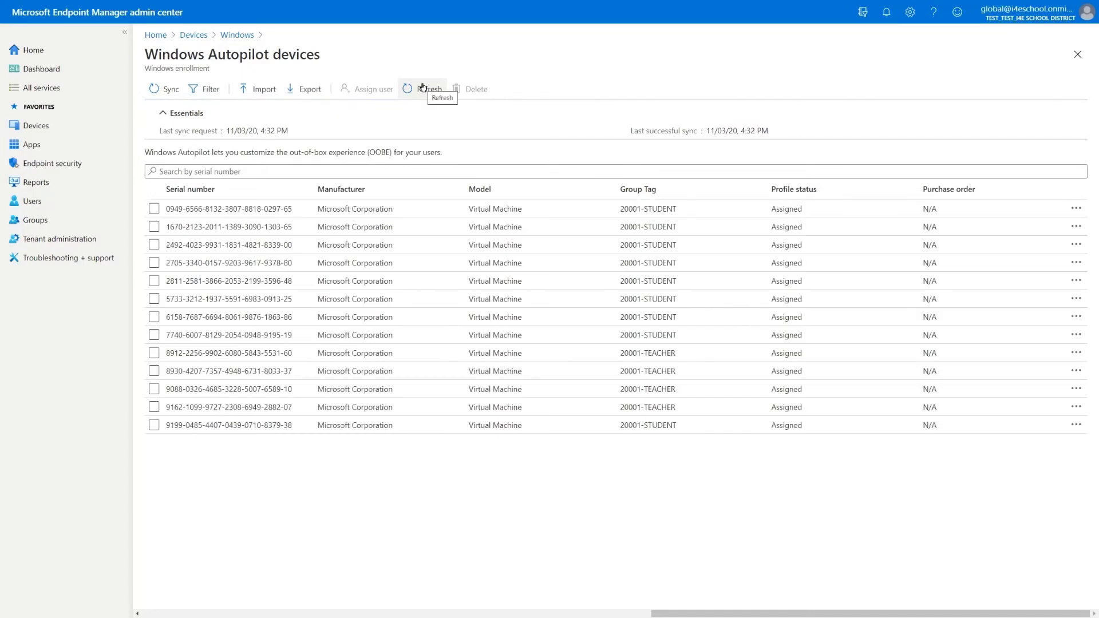
{"action": "double_click", "coordinate": [175, 424]}
{"action": "left_click", "coordinate": [197, 465]}
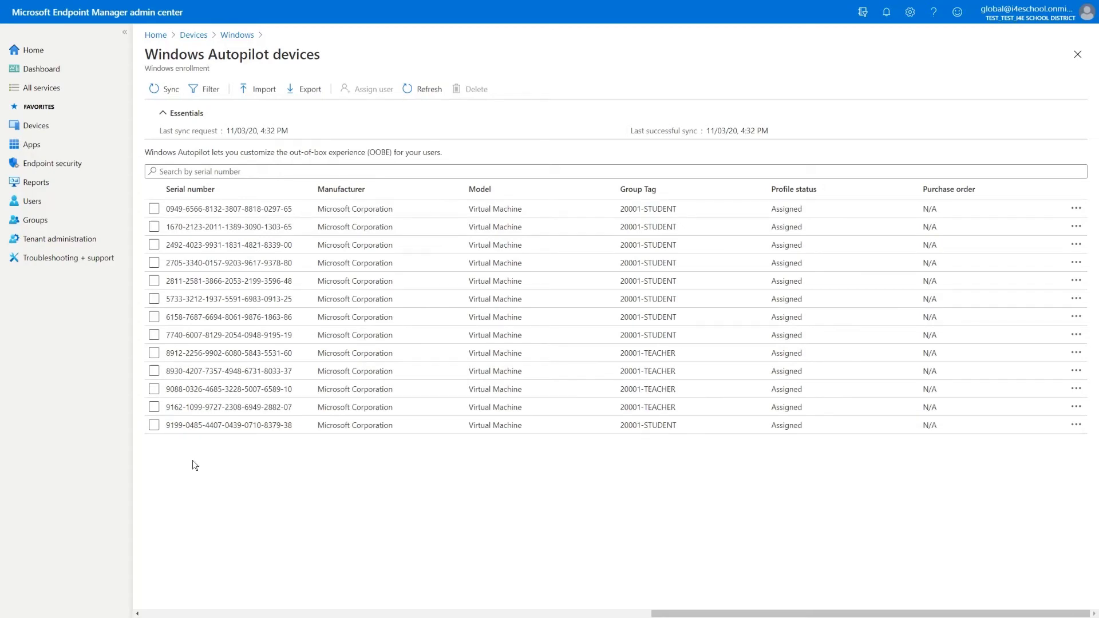
Step: Open the Azure Active Directory admin center at aad.portal.azure.com in a new browser tab, shown full screen
{"action": "key", "text": "F11"}
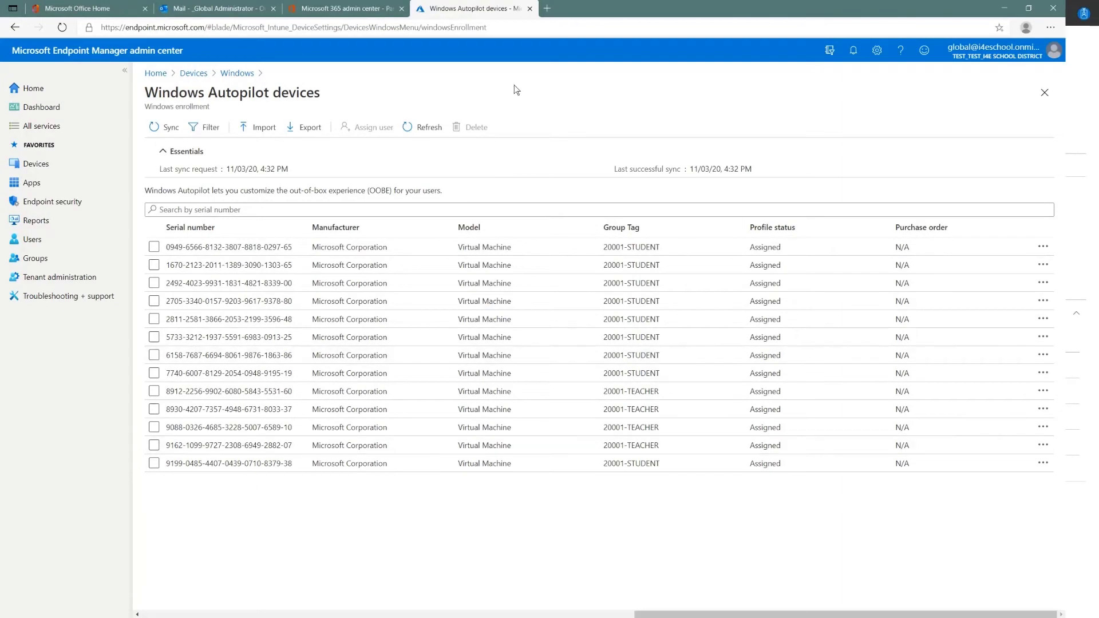
{"action": "left_click", "coordinate": [547, 8]}
{"action": "type", "text": "aad.portal"}
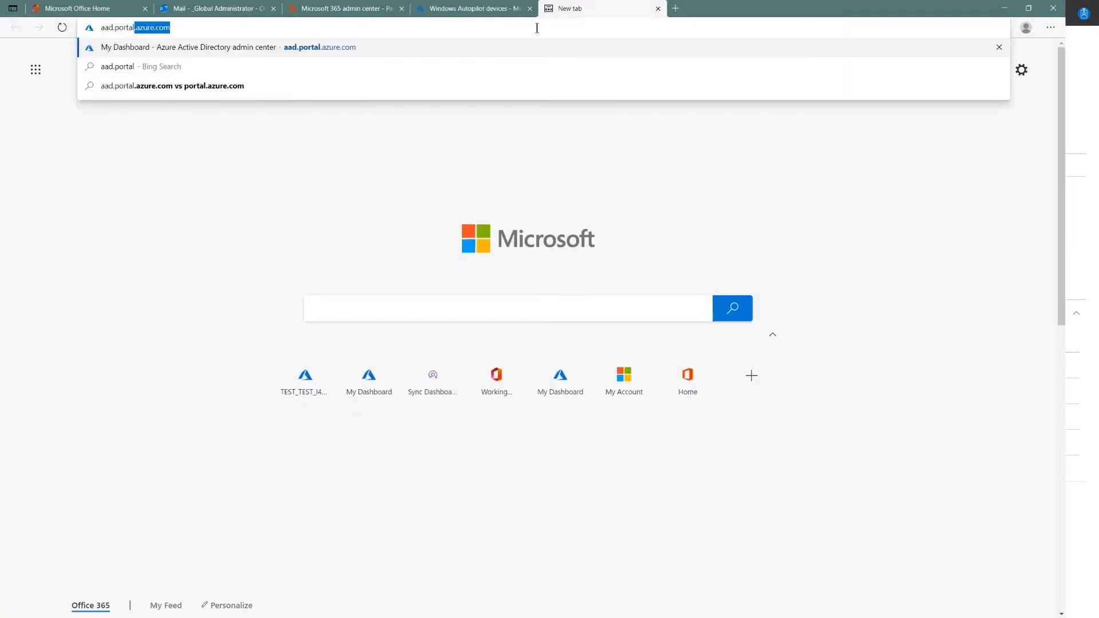
{"action": "key", "text": "Return"}
{"action": "key", "text": "F11"}
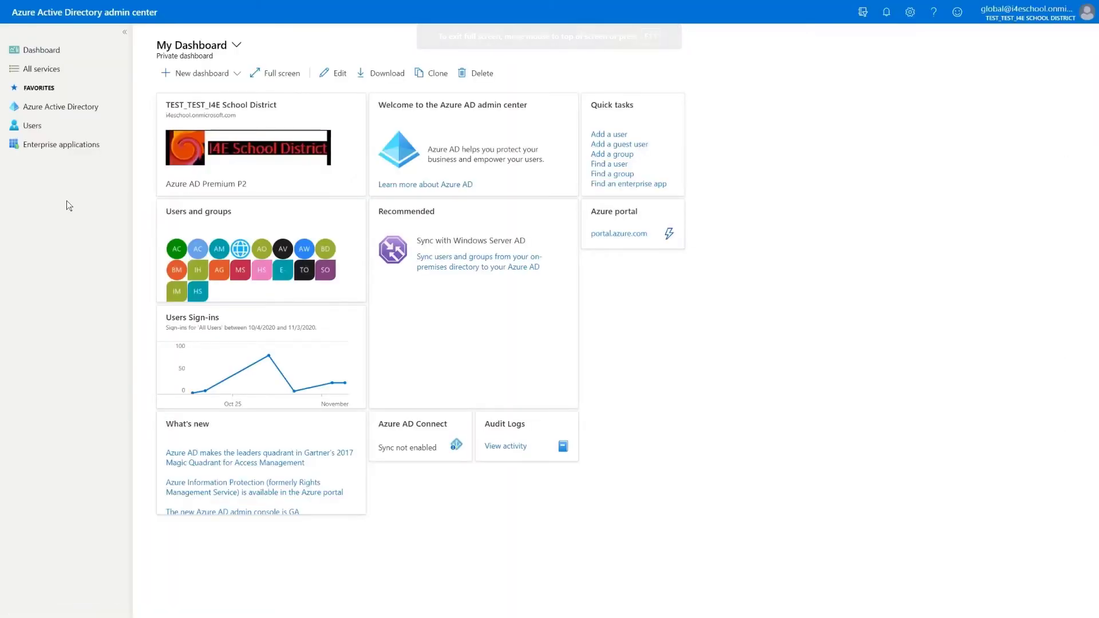
Step: In the Azure Active Directory devices list, check the enabled state and detail page of the device whose name starts with 9199, then return to the list
{"action": "left_click", "coordinate": [58, 110]}
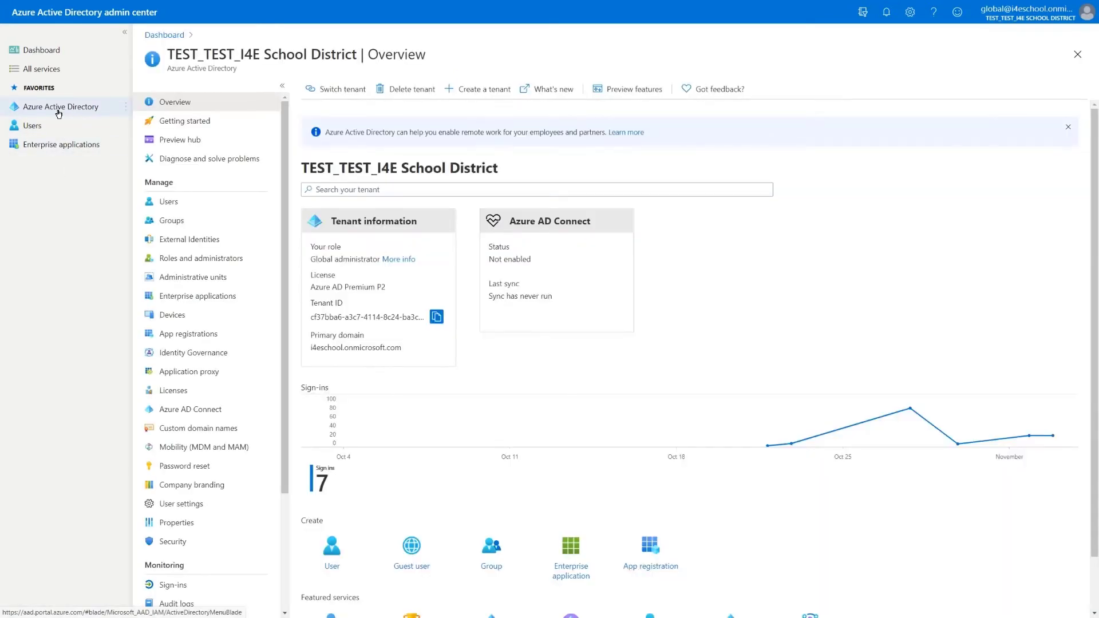
{"action": "left_click", "coordinate": [168, 314]}
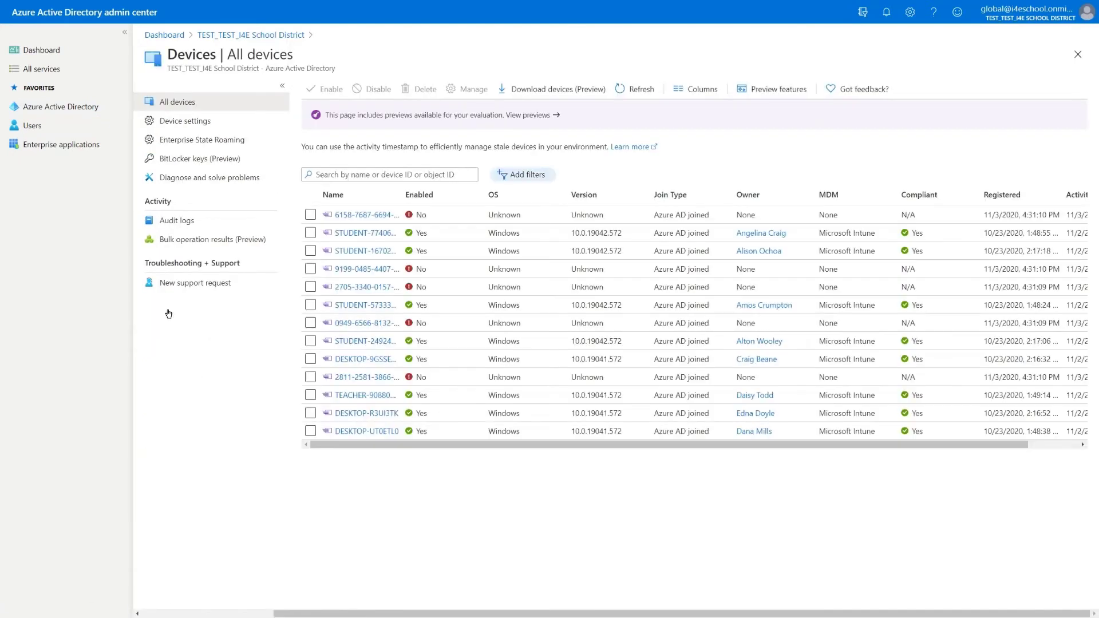
{"action": "left_click", "coordinate": [310, 268]}
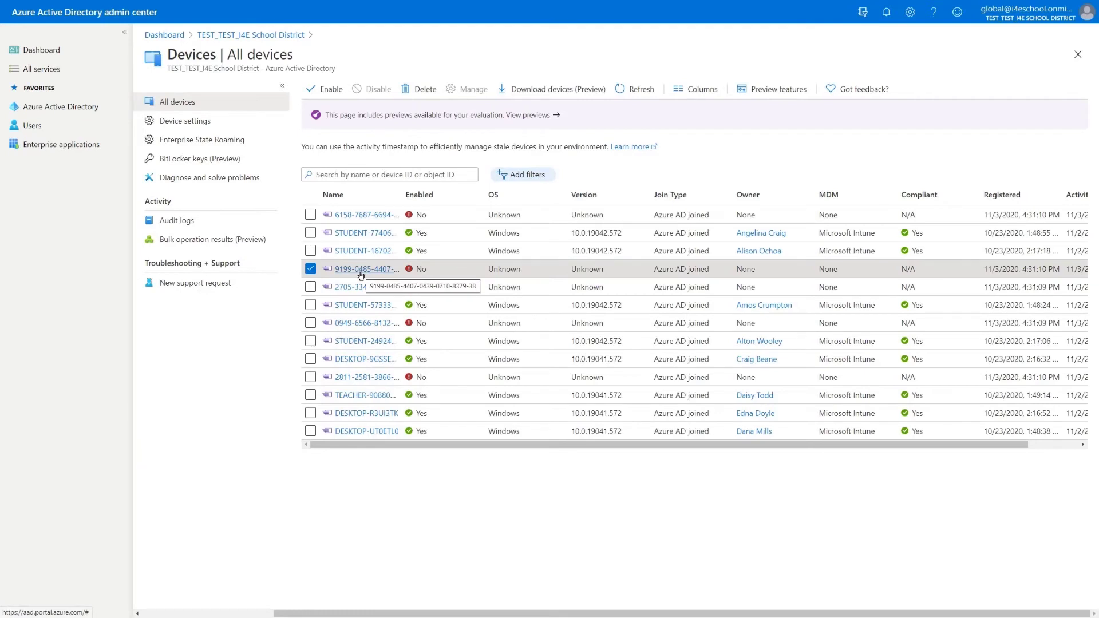
{"action": "left_click_drag", "start_coordinate": [430, 273], "coordinate": [409, 275]}
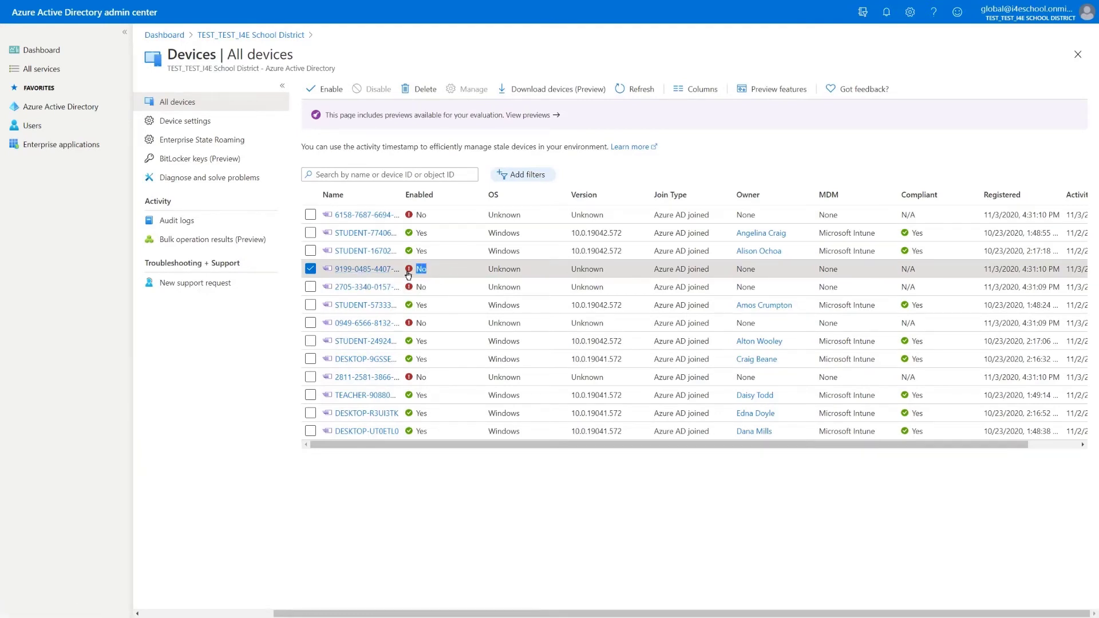
{"action": "left_click", "coordinate": [364, 271]}
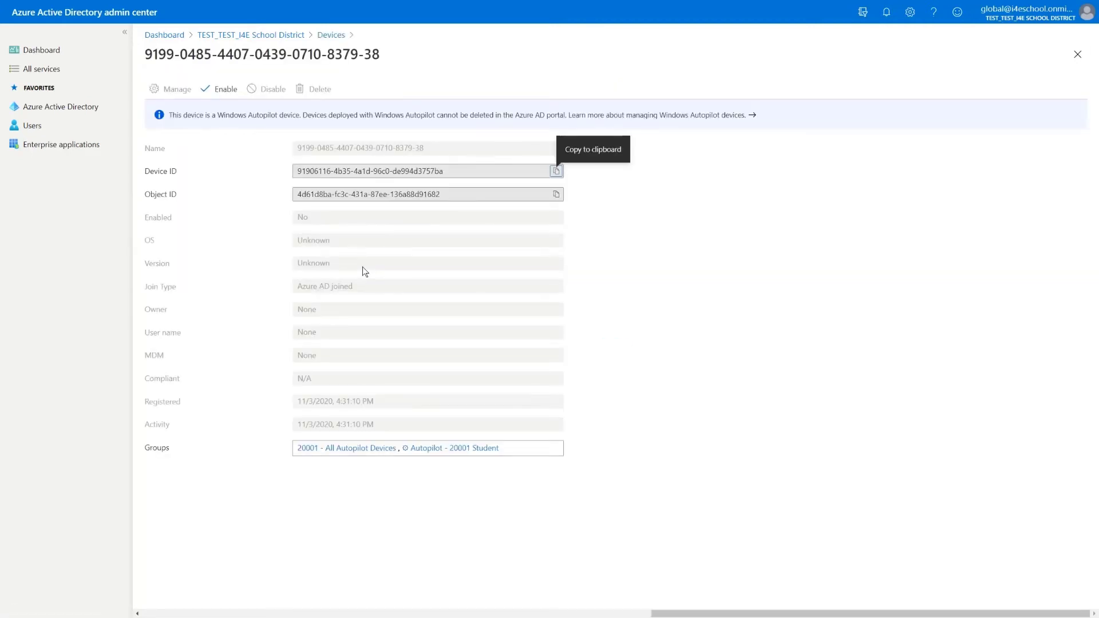
{"action": "left_click", "coordinate": [330, 36]}
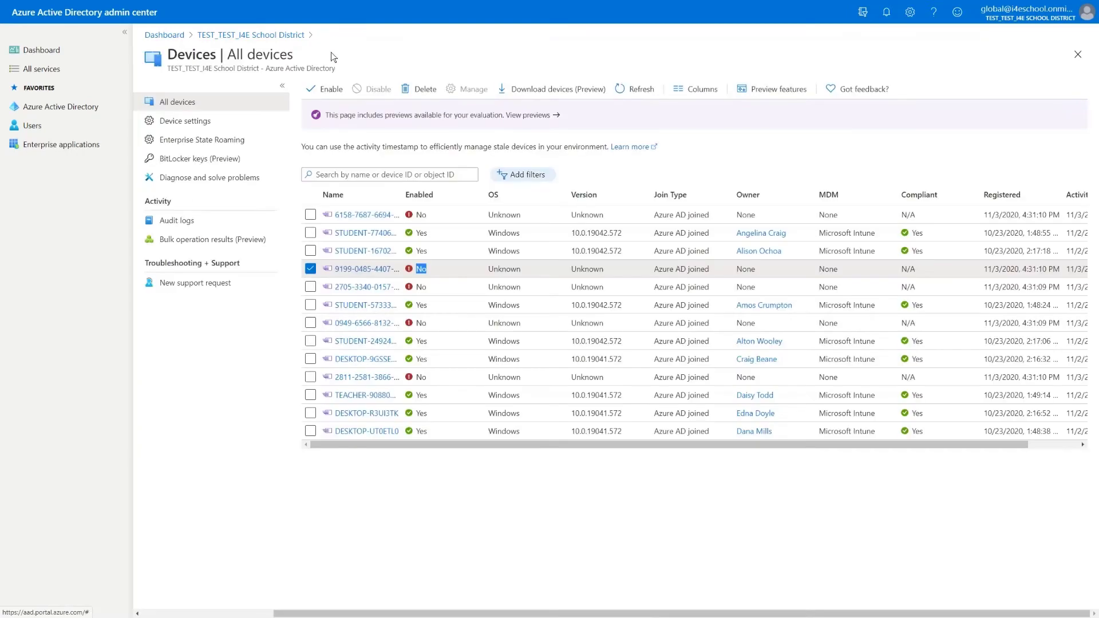
Step: Open the members of the Autopilot - 20001 Student group and check for the device whose name starts with 9199
{"action": "left_click", "coordinate": [90, 109]}
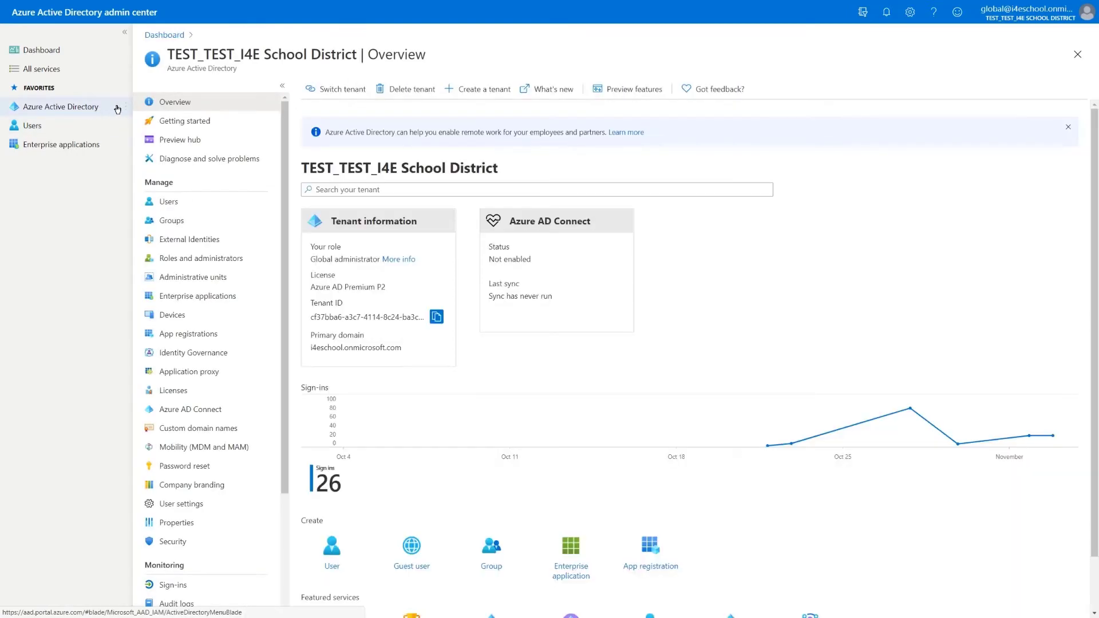
{"action": "left_click", "coordinate": [178, 222]}
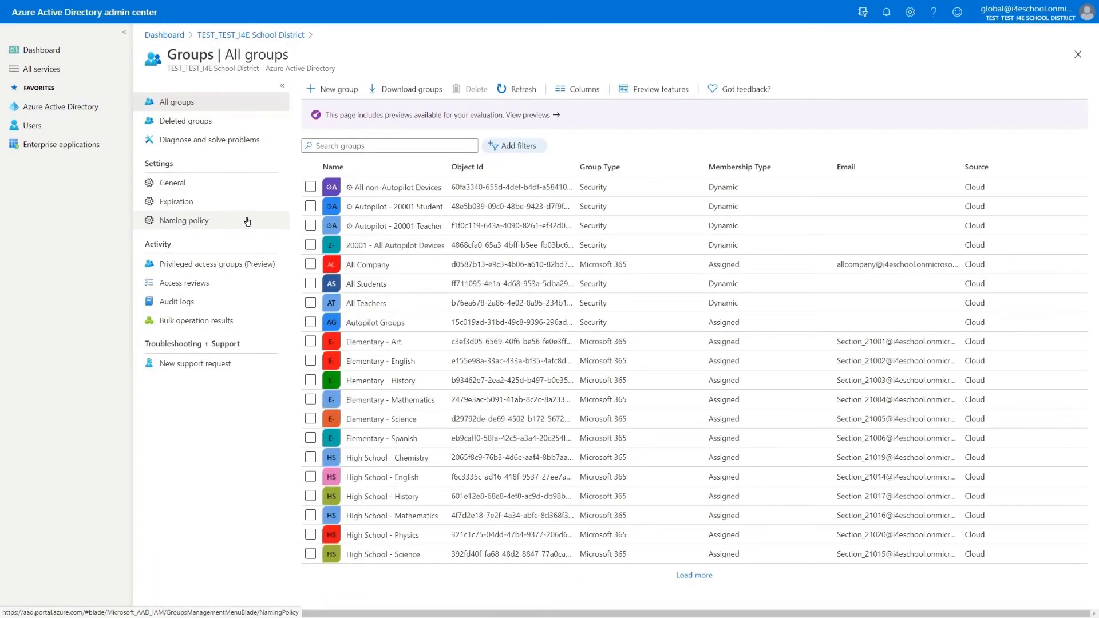
{"action": "left_click", "coordinate": [376, 207]}
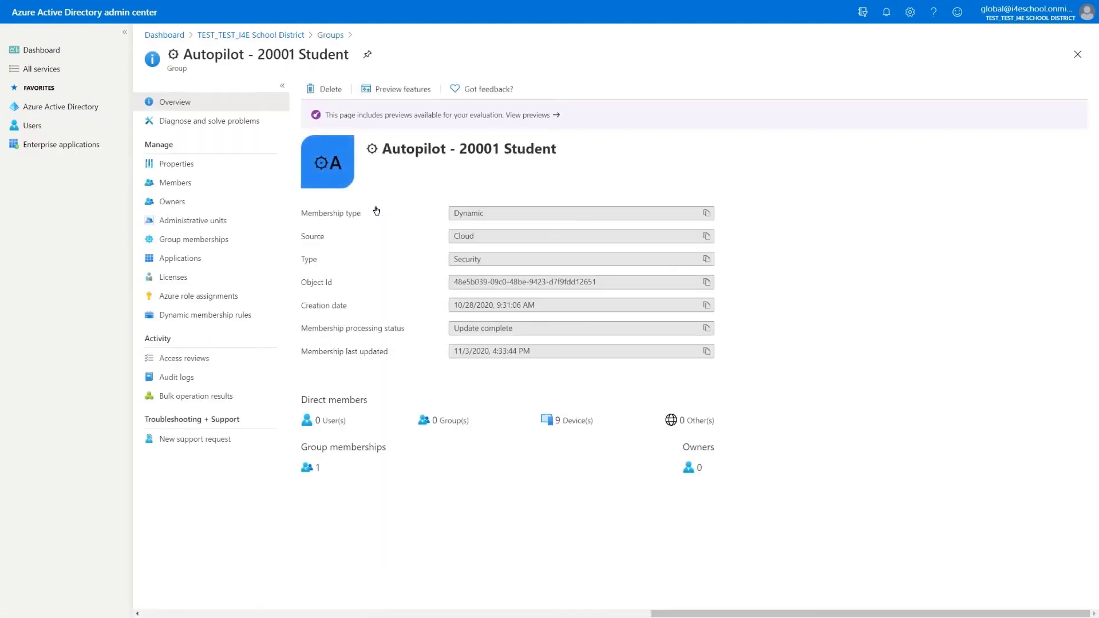
{"action": "left_click", "coordinate": [174, 184]}
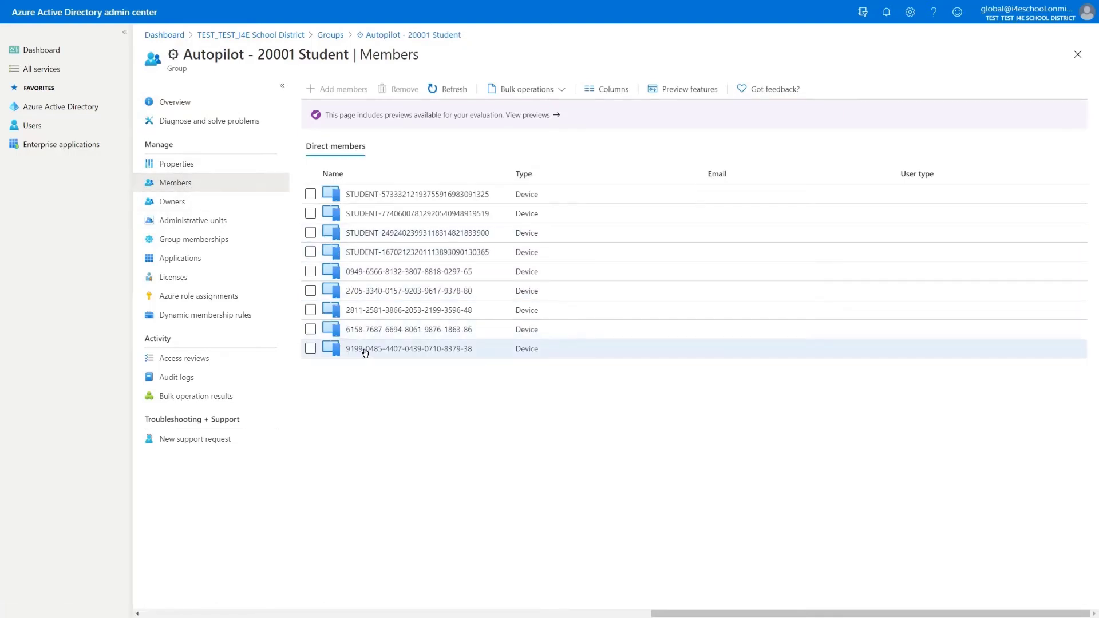
{"action": "left_click_drag", "start_coordinate": [366, 350], "coordinate": [343, 352]}
{"action": "left_click", "coordinate": [361, 376]}
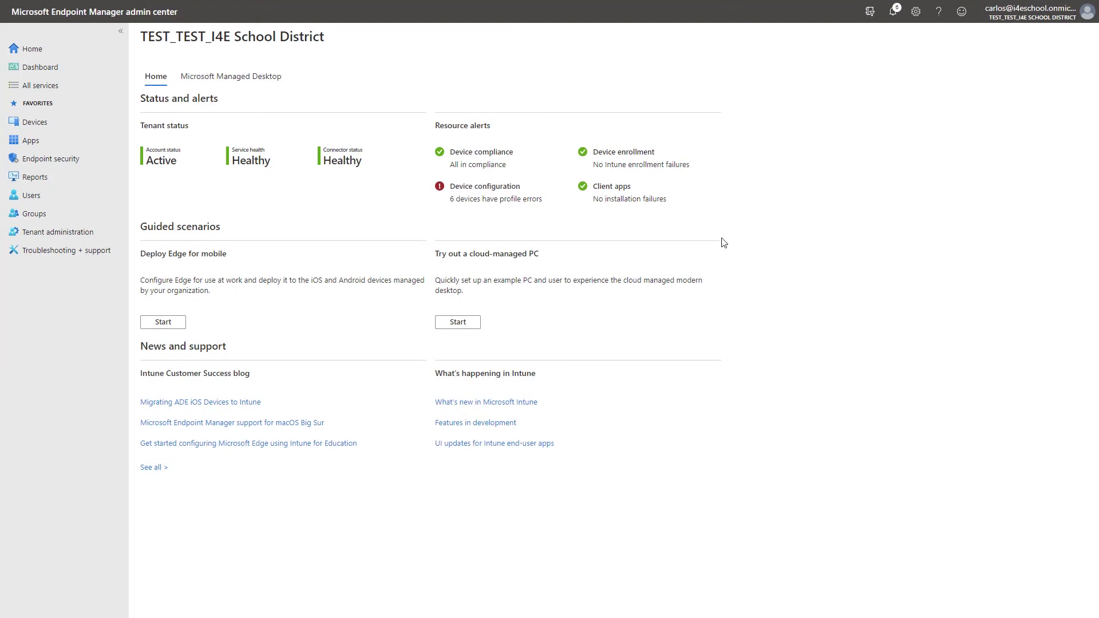
Step: Open the Windows Autopilot devices list from the Windows enrollment settings of the Windows devices
{"action": "left_click", "coordinate": [35, 123]}
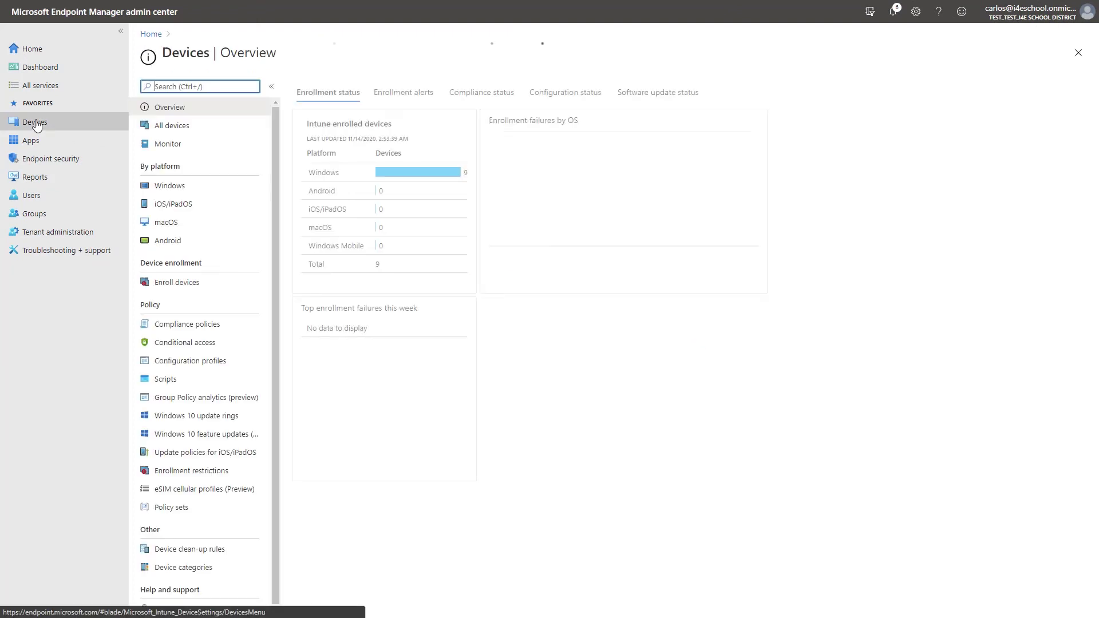
{"action": "left_click", "coordinate": [177, 185]}
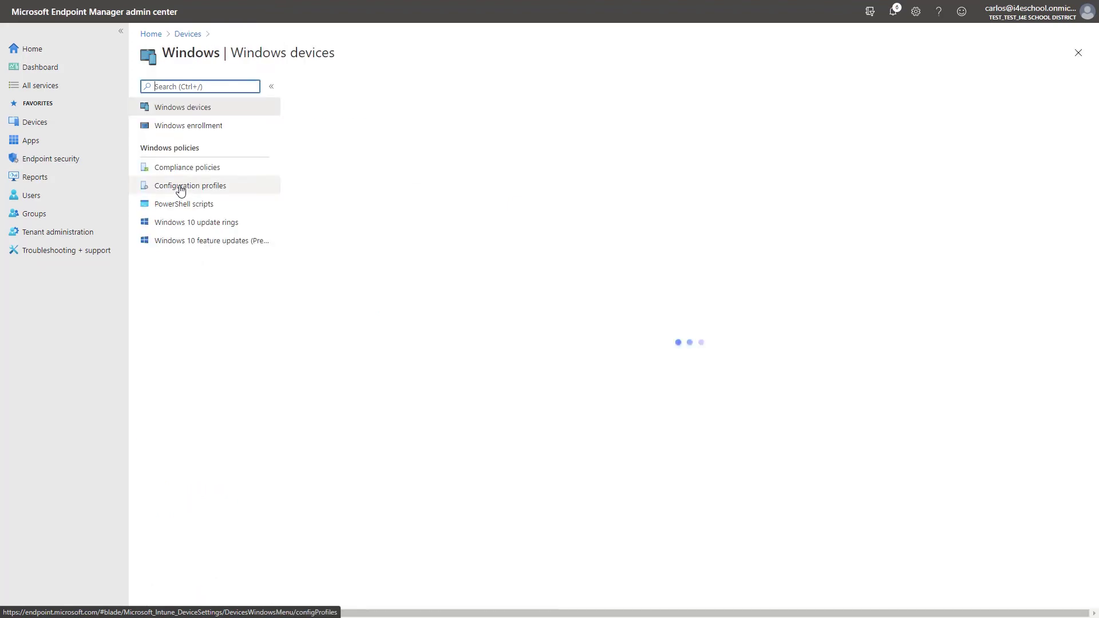
{"action": "left_click", "coordinate": [210, 126]}
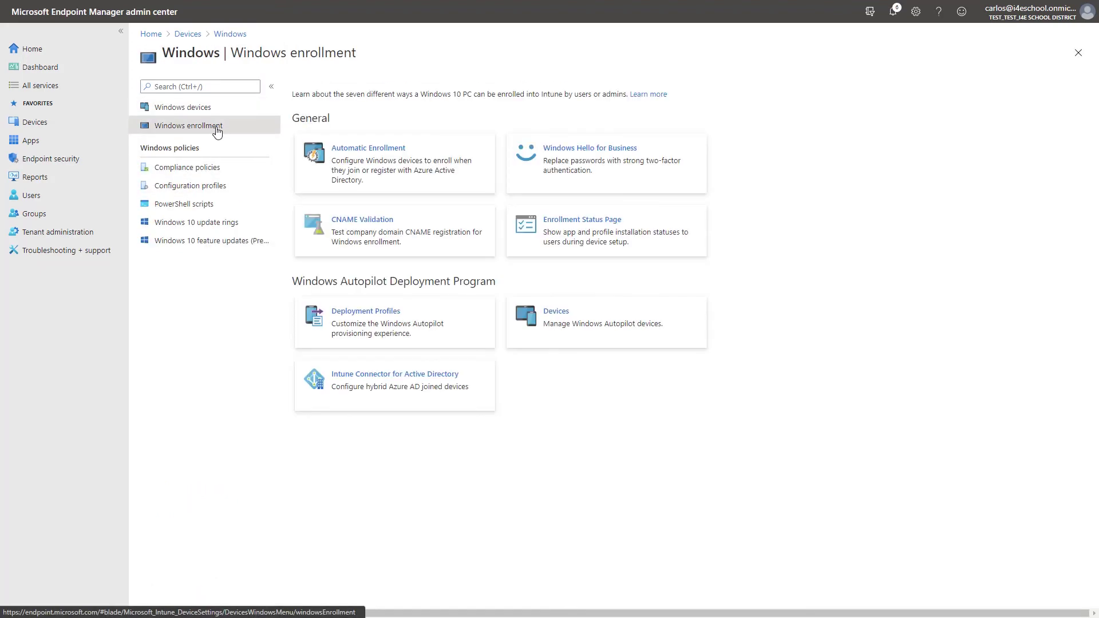
{"action": "left_click", "coordinate": [564, 310]}
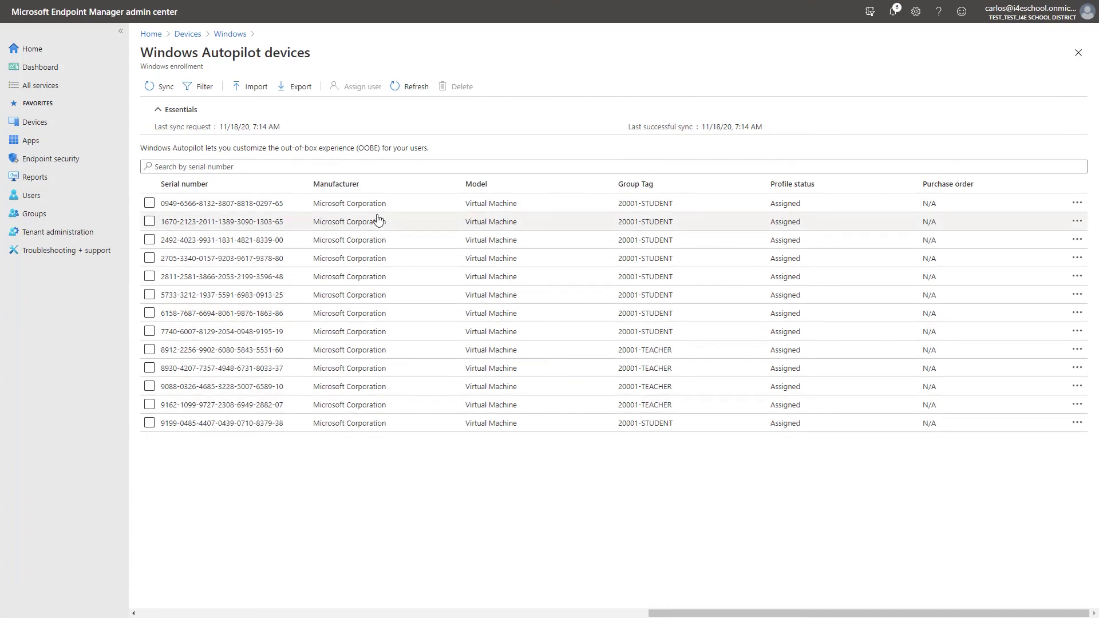
Step: Assign a student to the first Autopilot device in the list, searching the users by the student's first name
{"action": "left_click", "coordinate": [258, 209]}
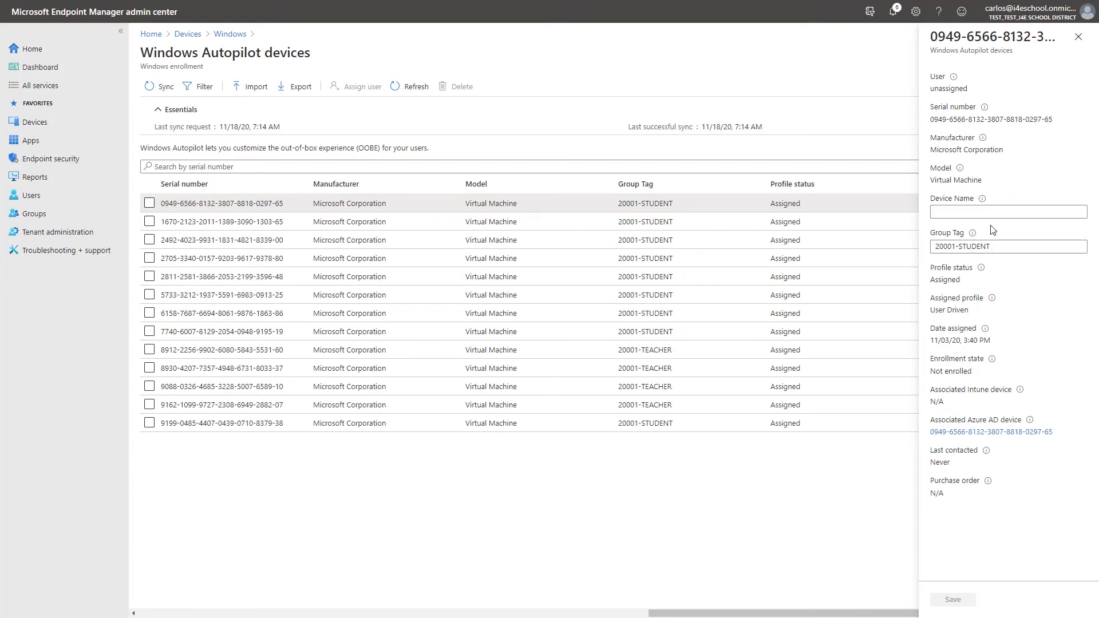
{"action": "left_click", "coordinate": [151, 204]}
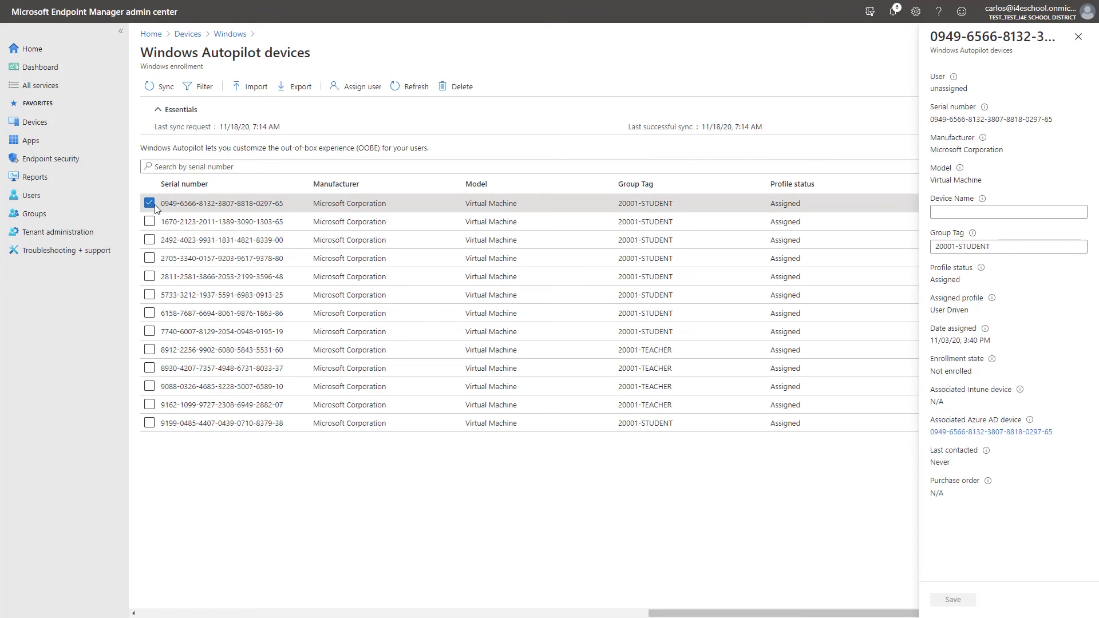
{"action": "left_click", "coordinate": [364, 92]}
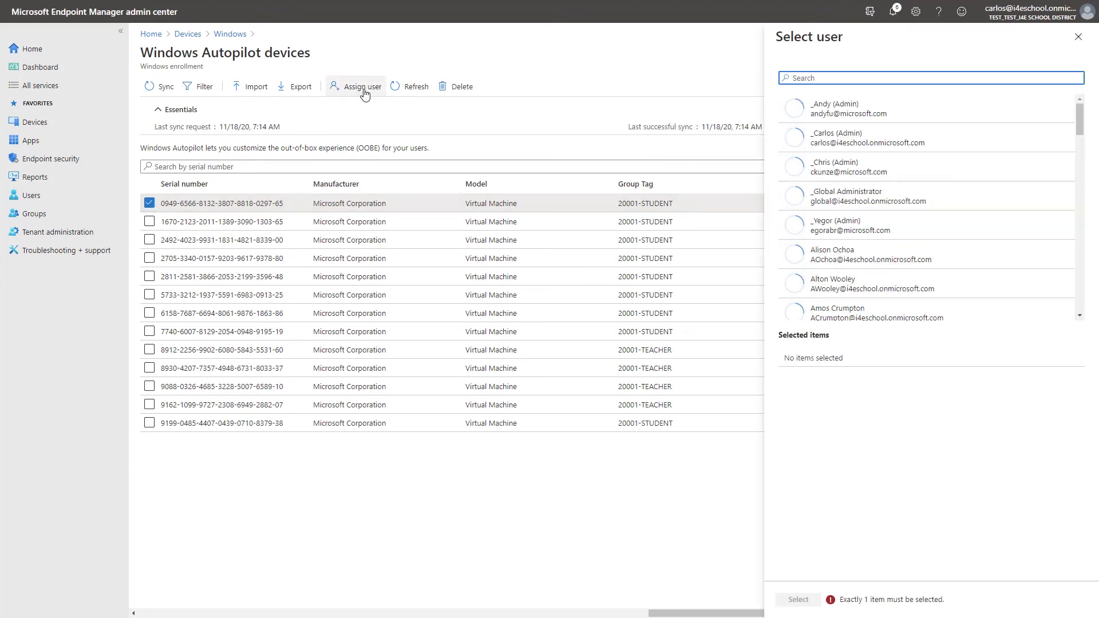
{"action": "type", "text": "a"}
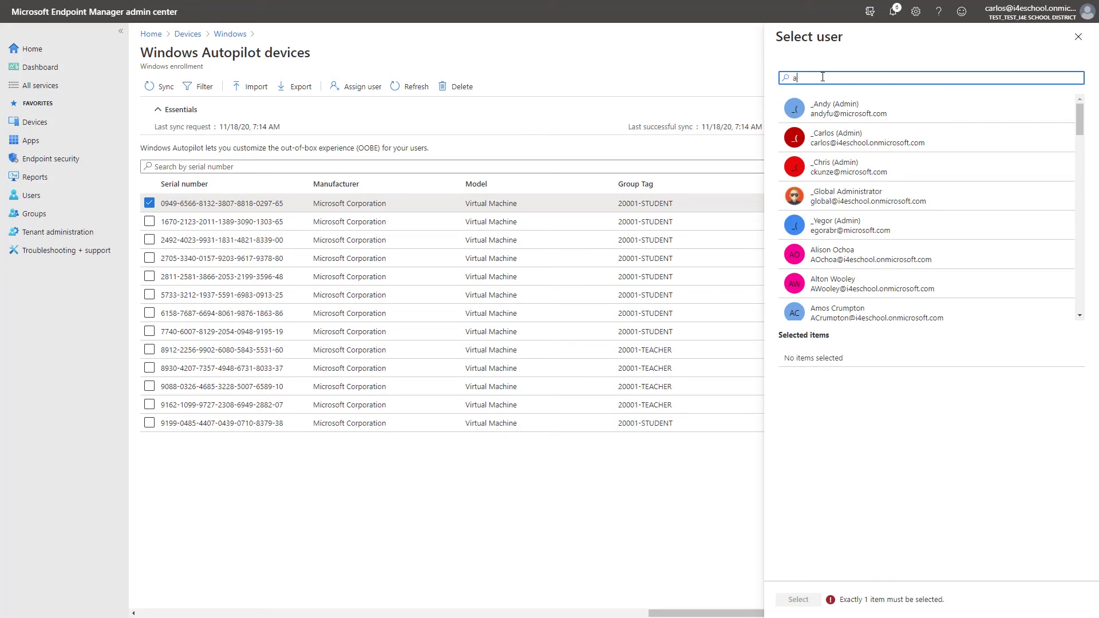
{"action": "type", "text": "lison"}
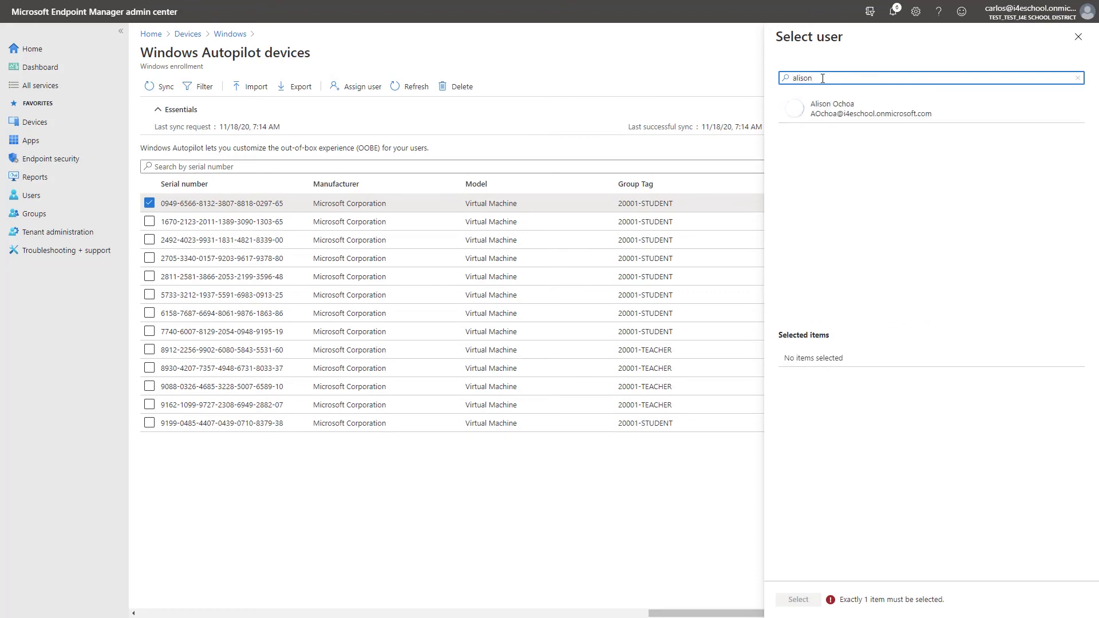
{"action": "left_click", "coordinate": [837, 116]}
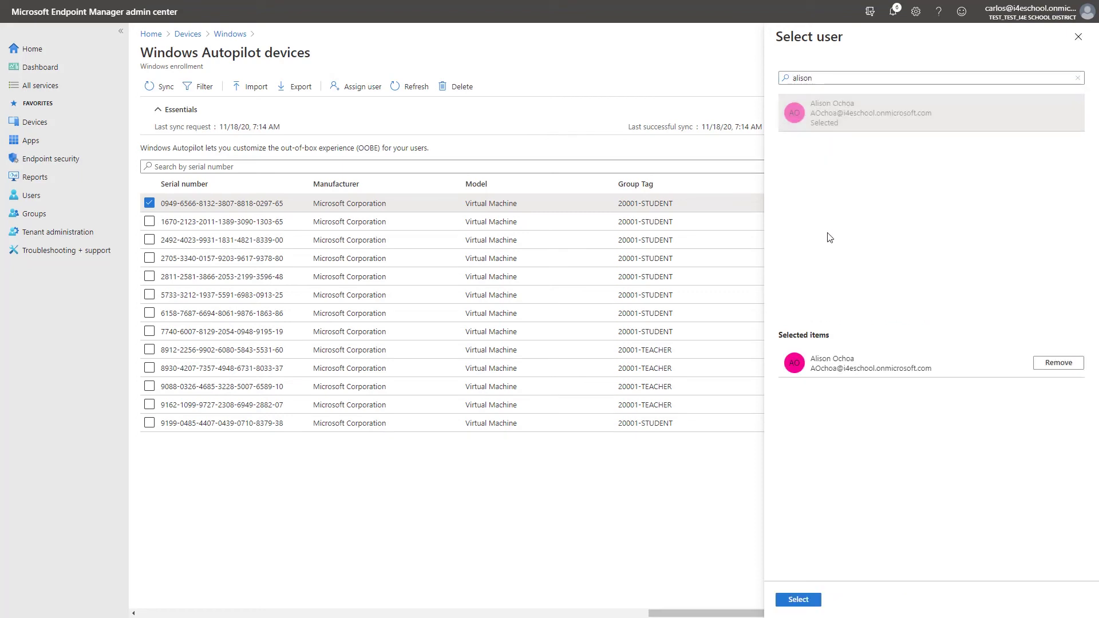
{"action": "left_click", "coordinate": [800, 600]}
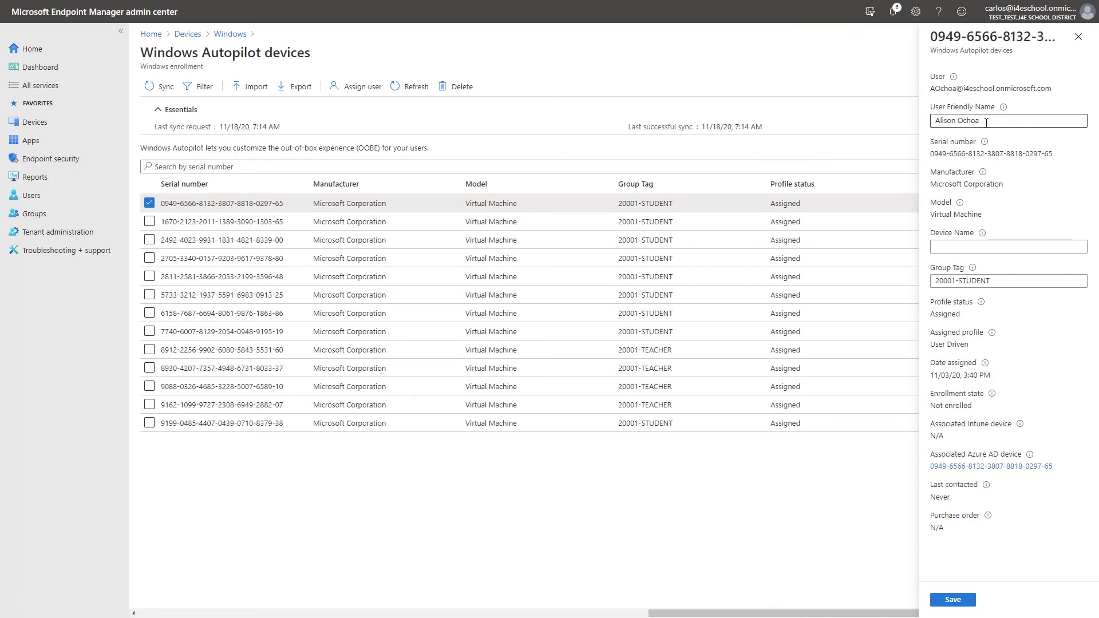
Step: Replace the device's User Friendly Name with only the student's first name and save the device properties
{"action": "left_click_drag", "start_coordinate": [985, 122], "coordinate": [933, 122]}
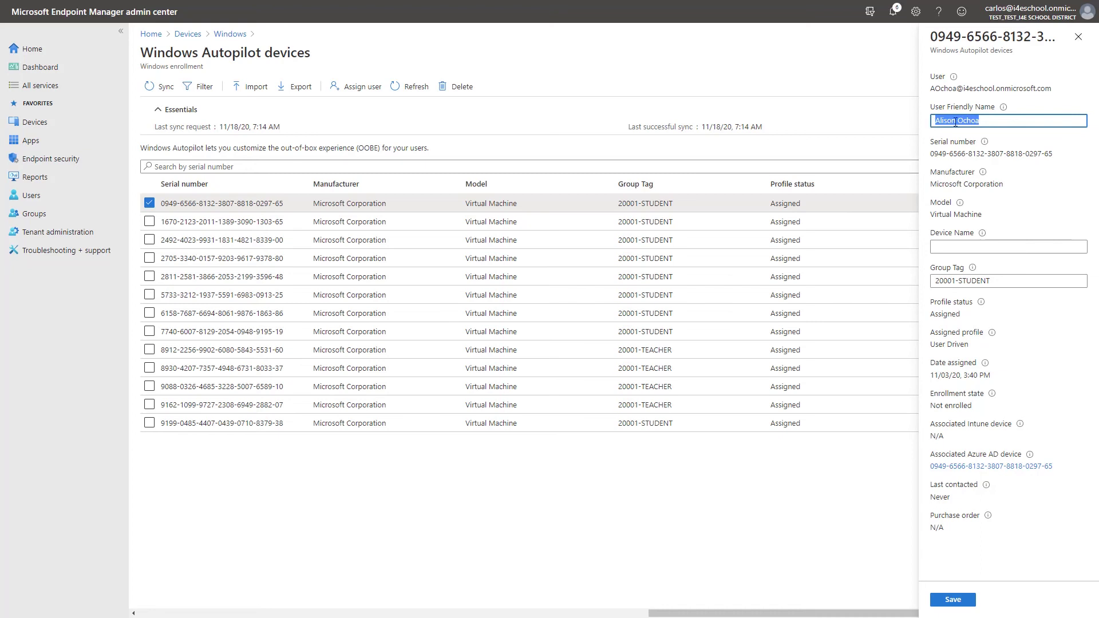
{"action": "type", "text": "Alison"}
{"action": "left_click", "coordinate": [953, 600]}
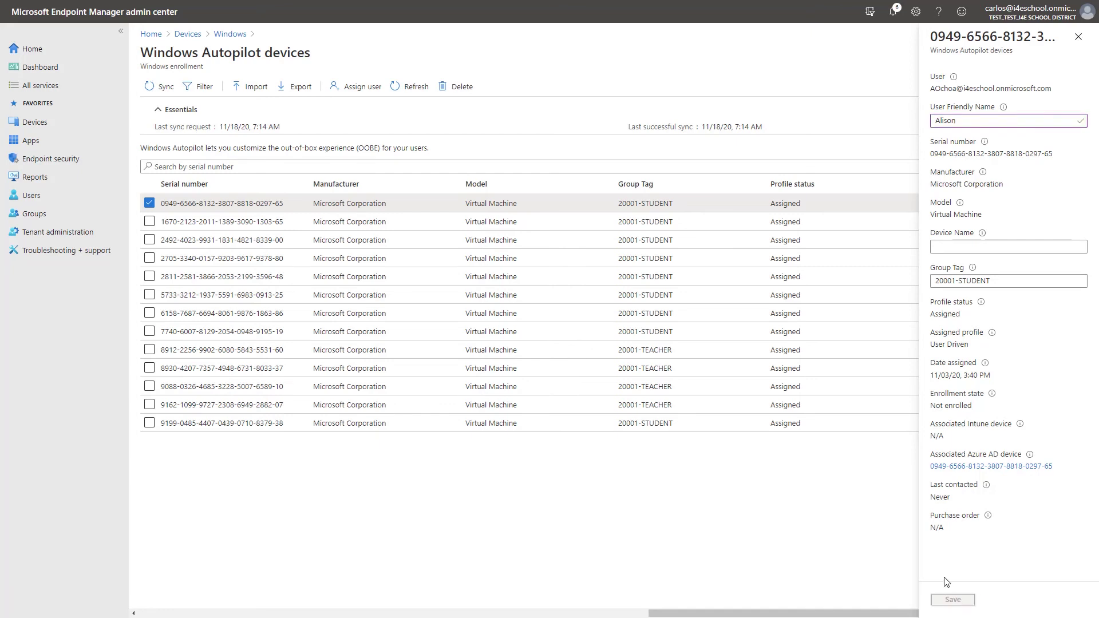